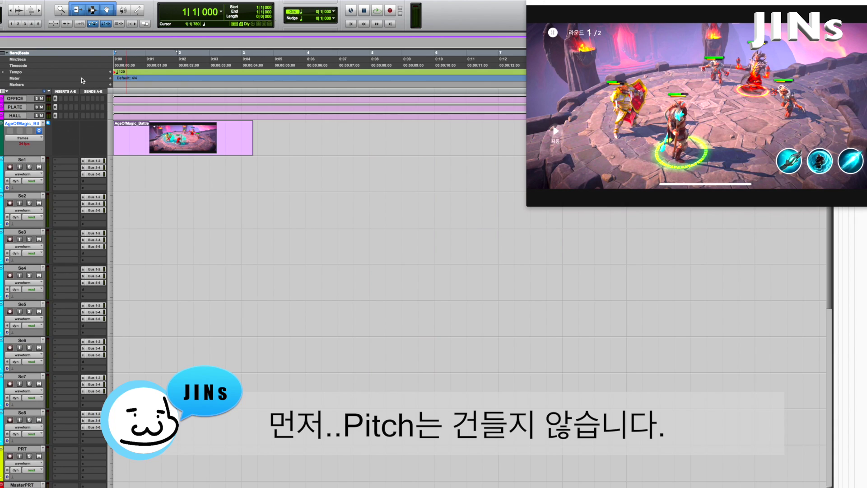
Add a marker named Start at the beginning of the timeline
click(110, 85)
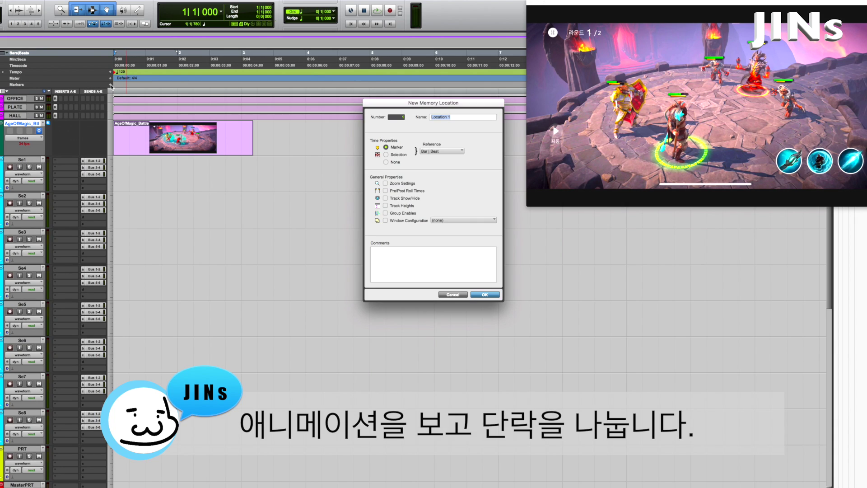
text(Start)
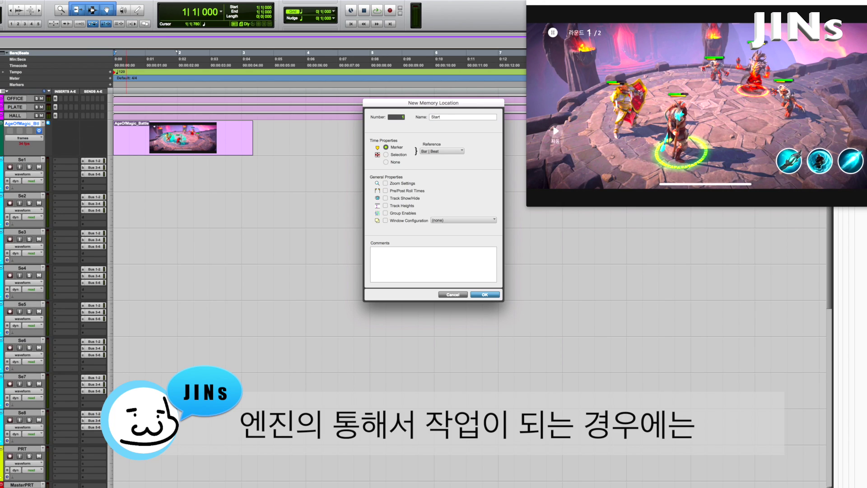
key(Return)
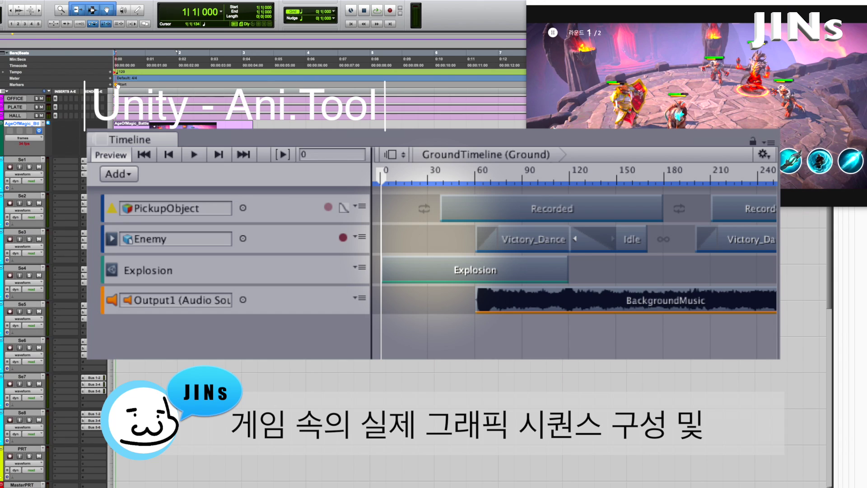
Move the Start marker to where the character's movement begins, just before beat 1|2
drag(117, 84, 123, 86)
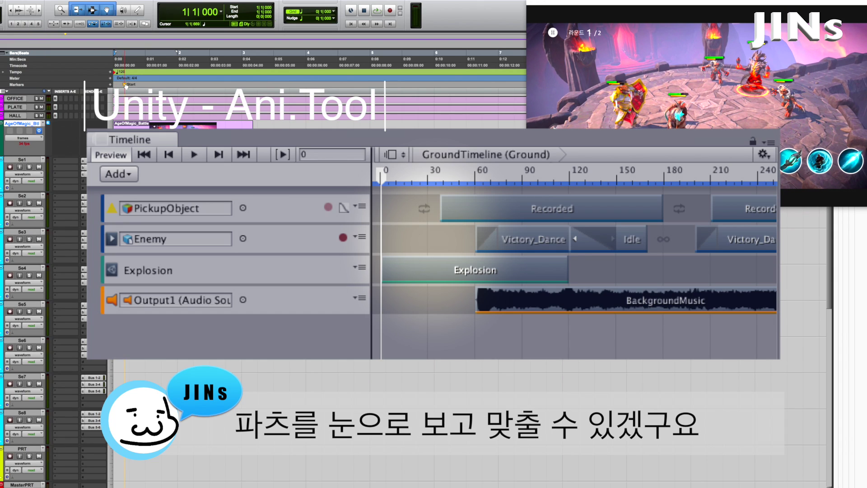
key(ctrl+bracketright)
key(ctrl+bracketright)
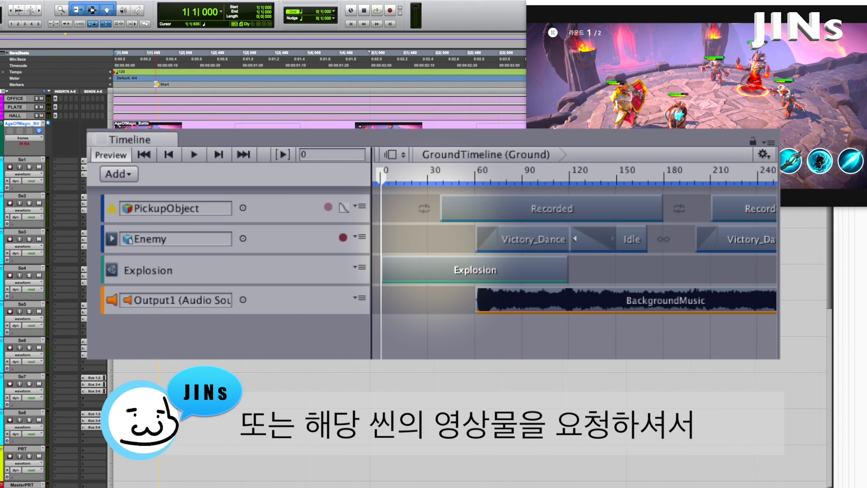
key(ctrl+bracketleft)
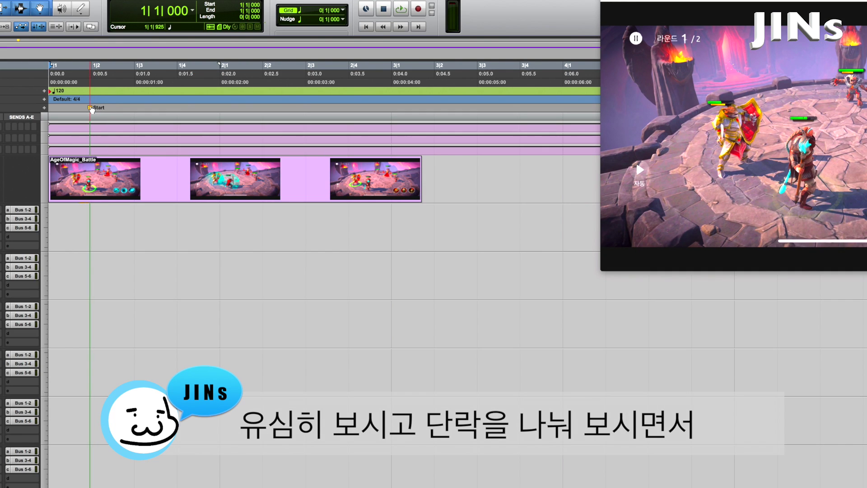
drag(91, 110, 90, 110)
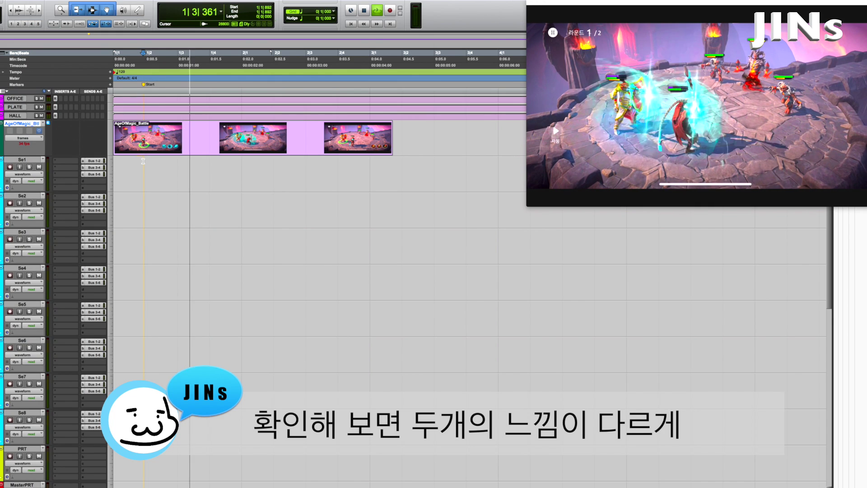
Add a marker named Attack at about 0:01.0, where the attack flash occurs, and fine-tune its position
drag(144, 164, 171, 161)
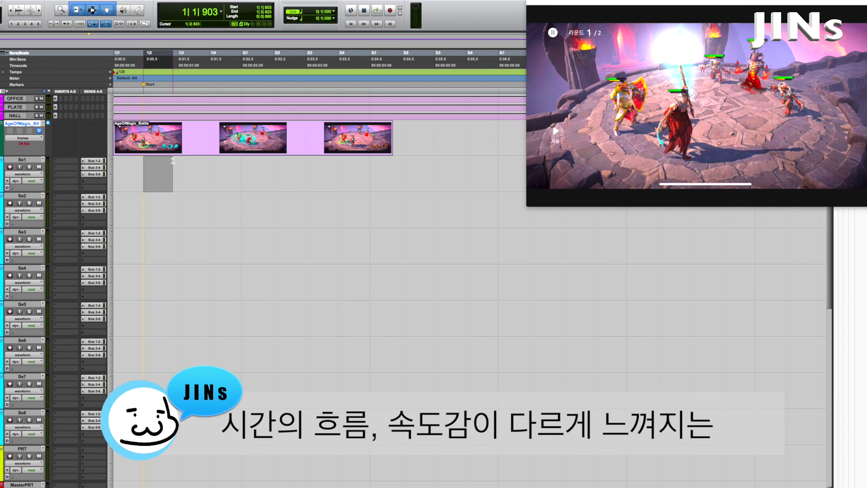
key(KP_Enter)
text(Attack)
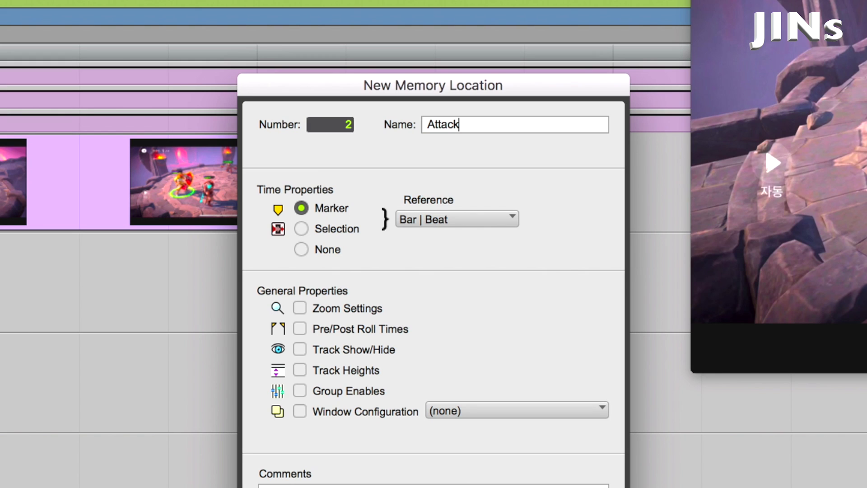
key(Return)
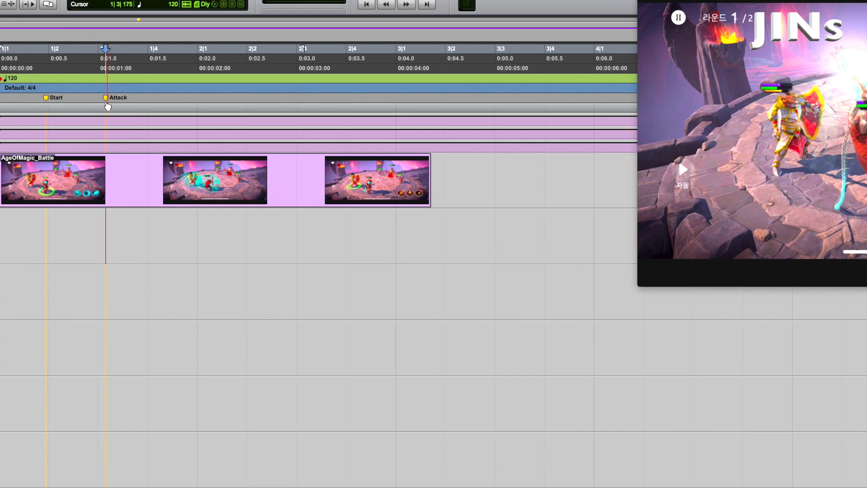
mouse_move(106, 101)
mouse_down()
mouse_move(90, 101)
mouse_move(114, 102)
mouse_move(102, 101)
mouse_up()
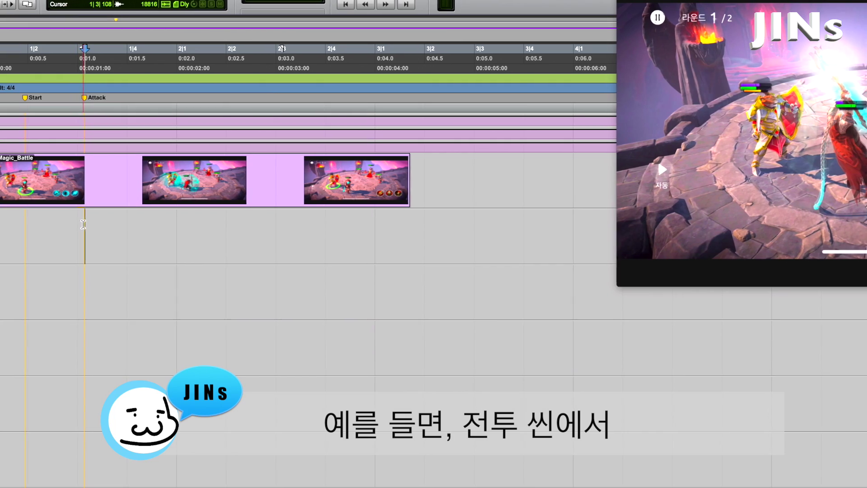
Play the video from the Attack marker and add a marker named Result at the blue energy burst that follows
key(space)
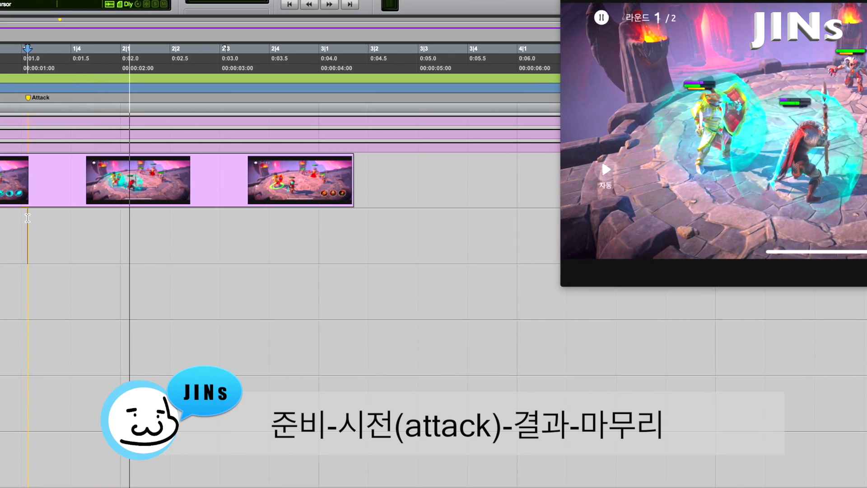
click(74, 219)
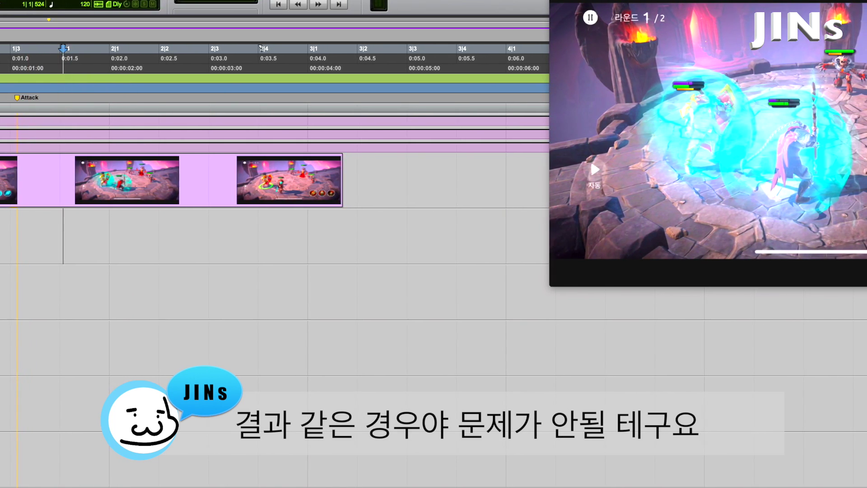
key(KP_Enter)
text(re)
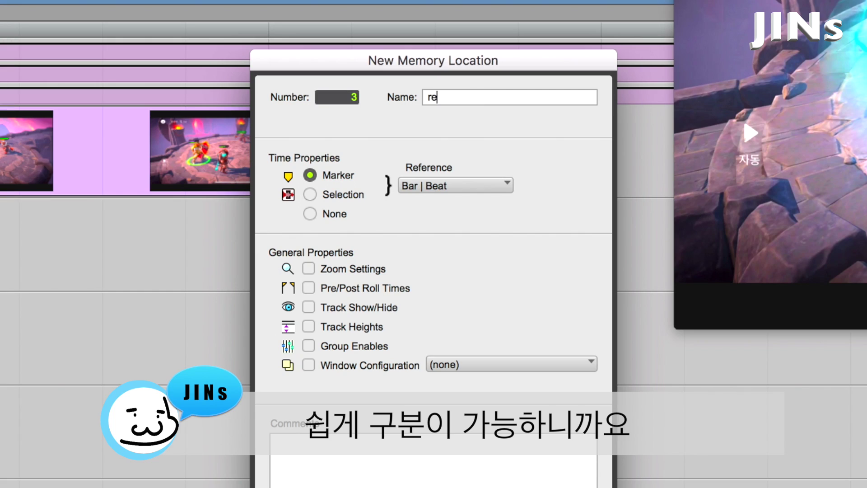
text(sul)
text(t)
key(Return)
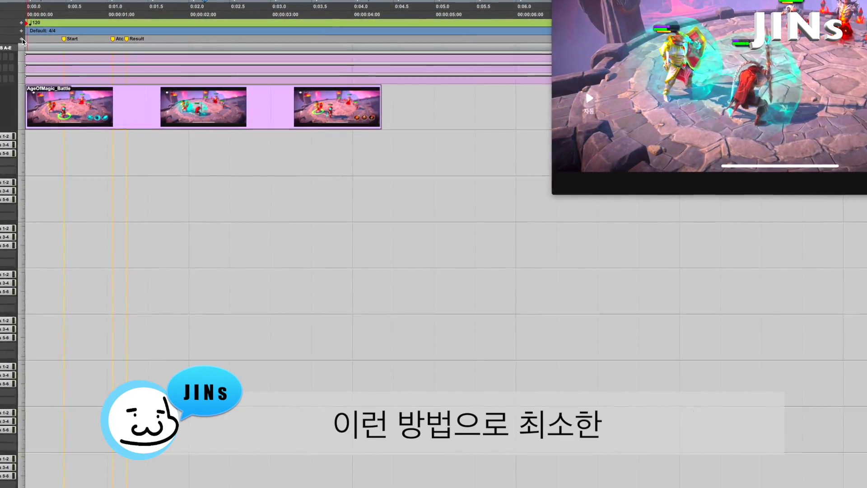
Add a marker named Tail at about 0:02.2, after the Result marker
click(23, 41)
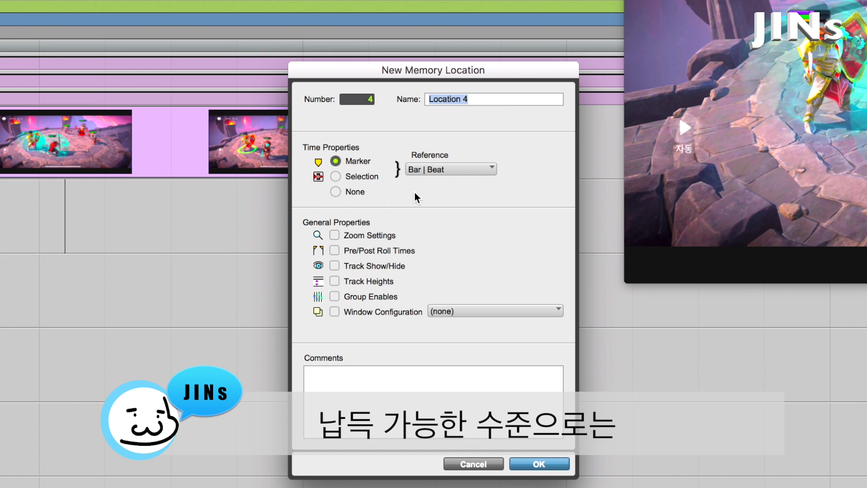
text(Ta)
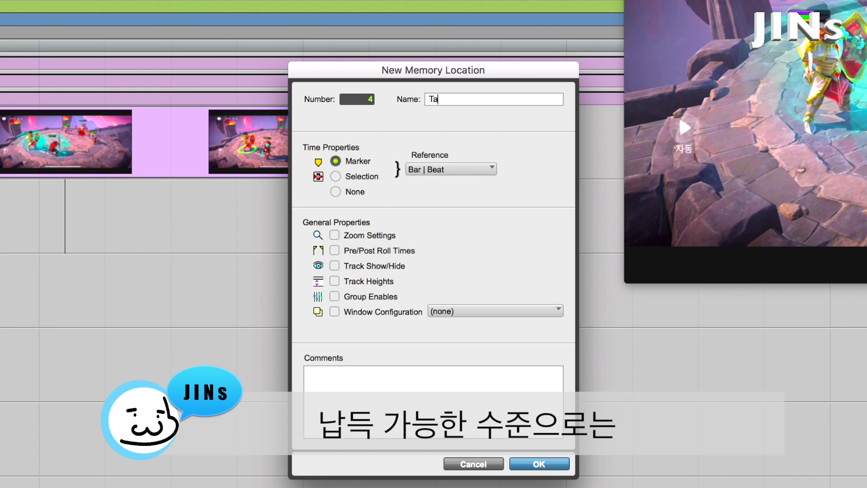
text(il)
key(Return)
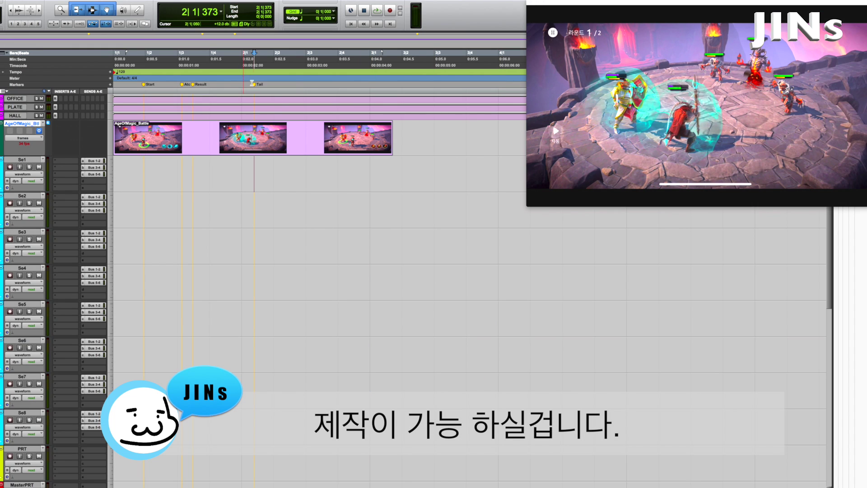
mouse_move(252, 83)
mouse_down()
mouse_move(233, 85)
mouse_move(240, 84)
mouse_up()
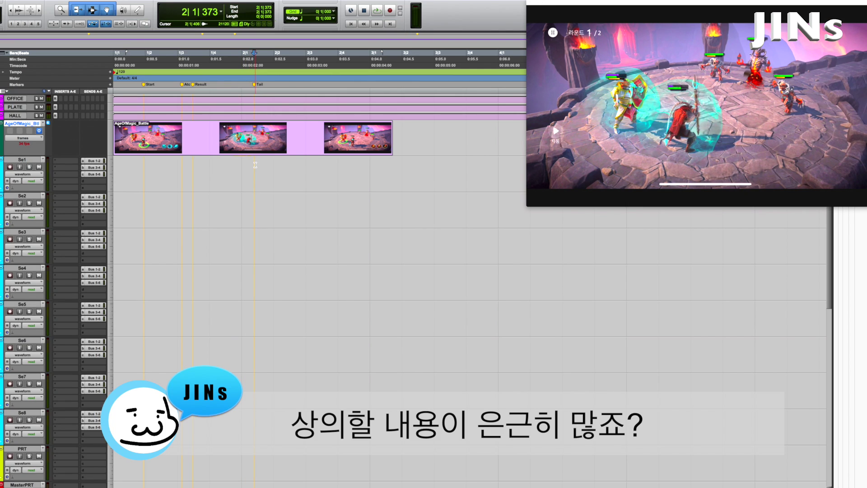
Play the battle video from the Tail marker and again from the Start marker to review the marked sections
key(space)
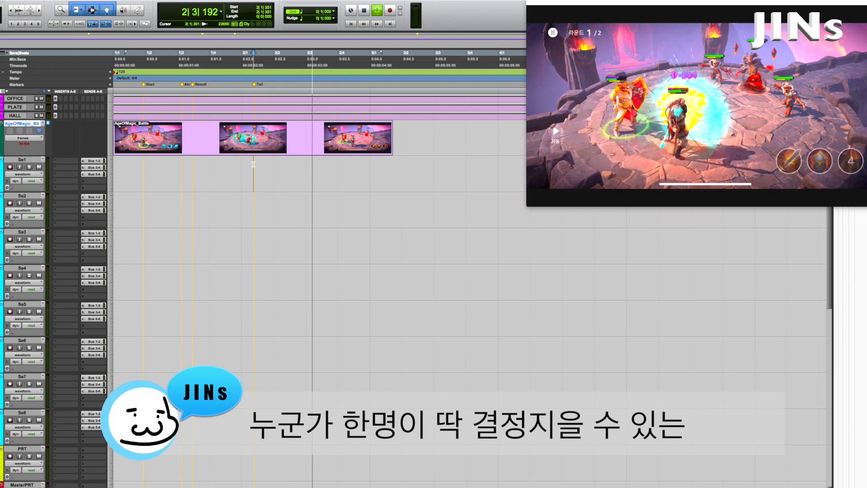
click(254, 163)
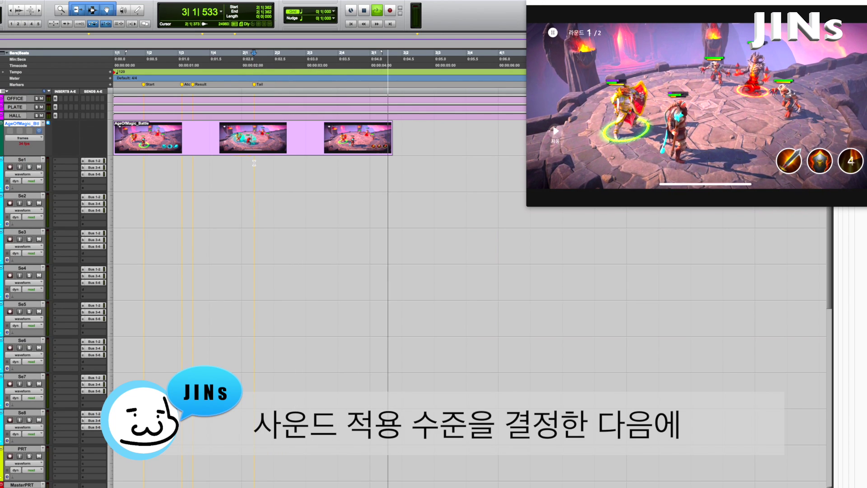
key(space)
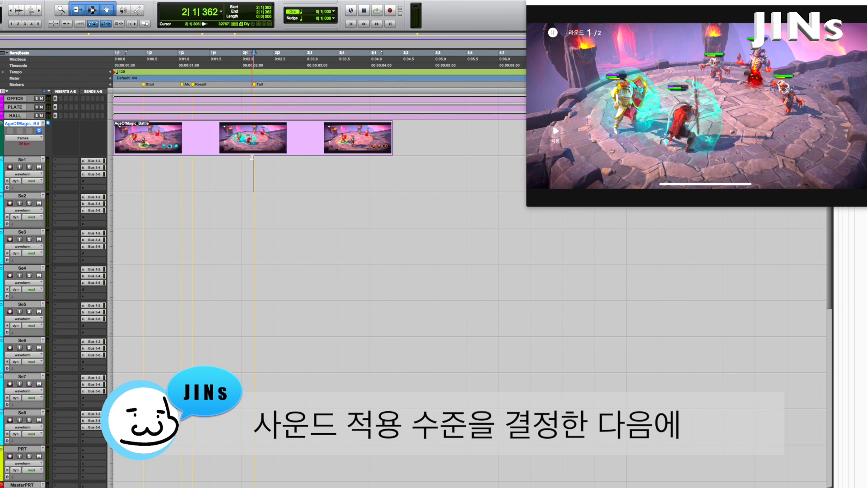
click(142, 167)
key(space)
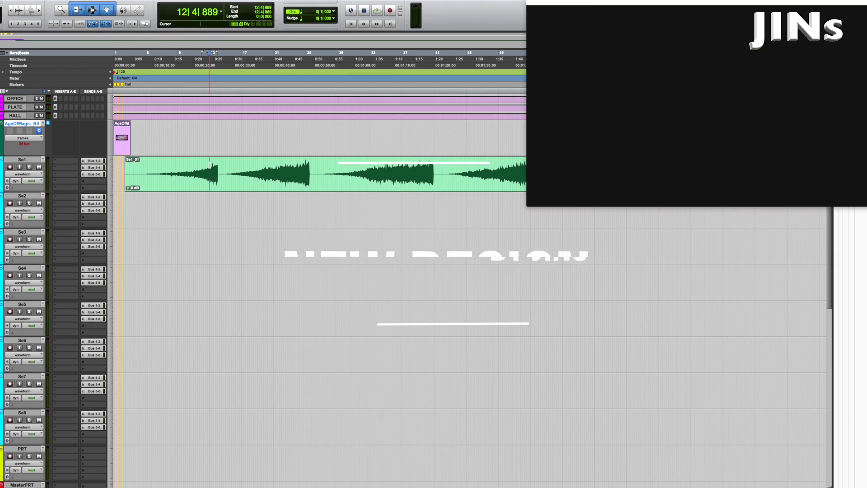
Audition the rising sounds on track Se1 and play the excerpt on track Se2 against the video
key(space)
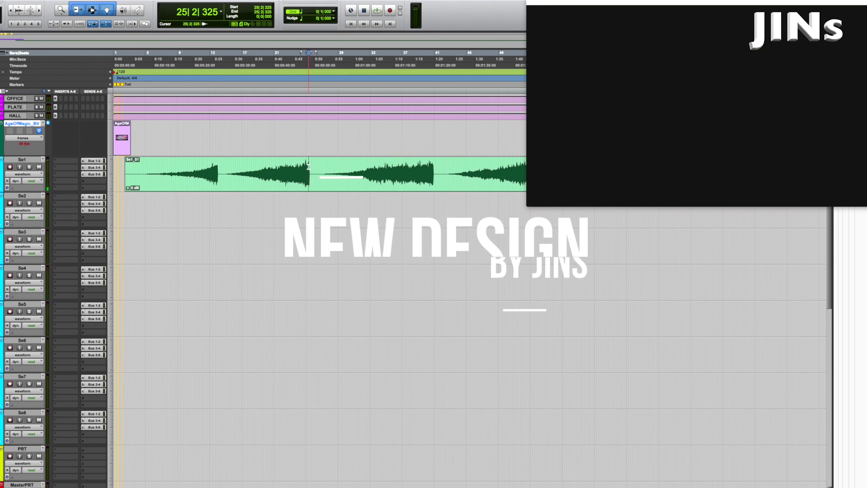
click(304, 167)
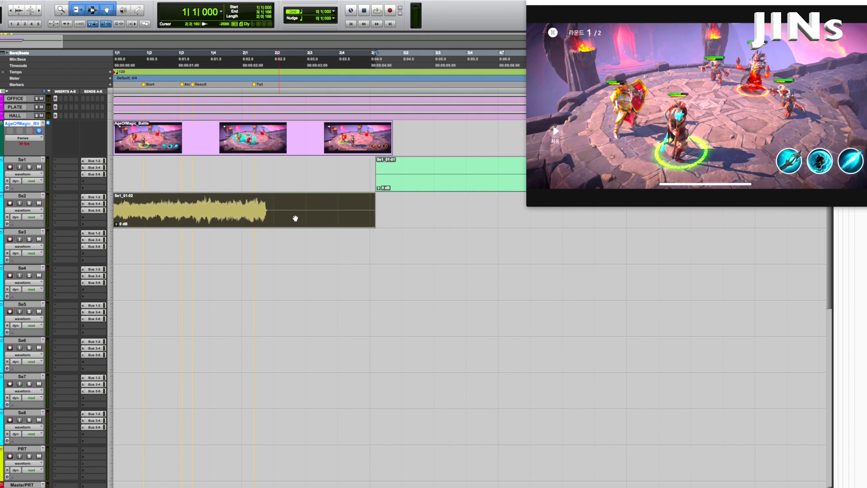
key(super+bracketright)
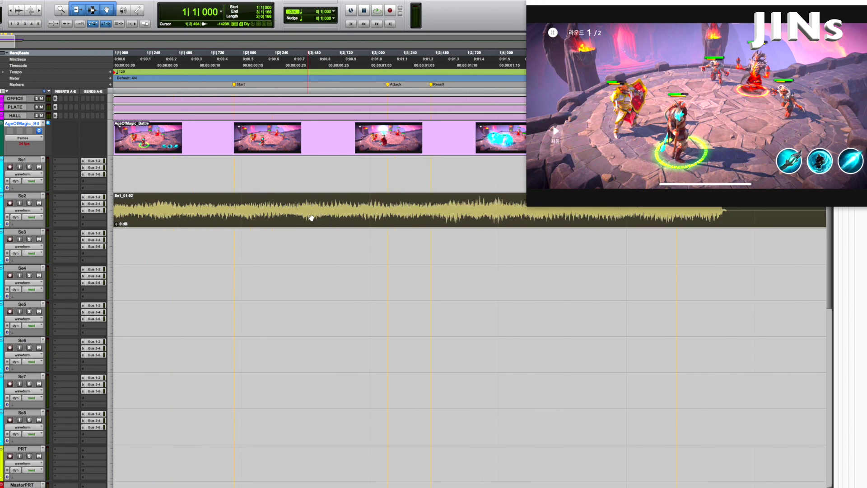
key(super+bracketleft)
click(344, 203)
key(space)
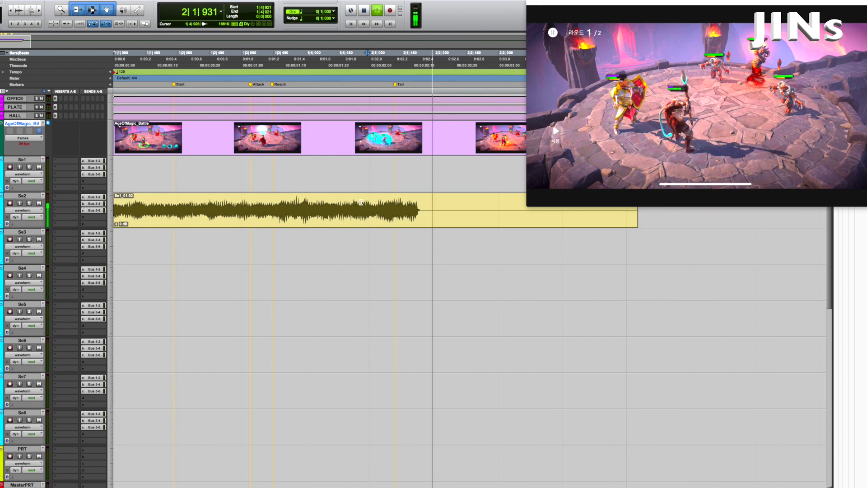
key(space)
Remove the unwanted opening of the clip on track Se2 and align the remaining part with the Start marker
key(Delete)
drag(429, 215, 271, 227)
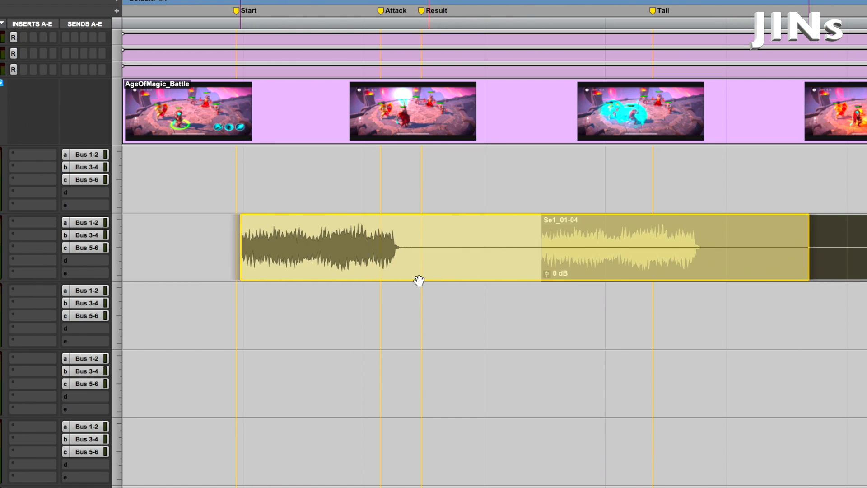
drag(419, 281, 401, 271)
click(219, 230)
key(space)
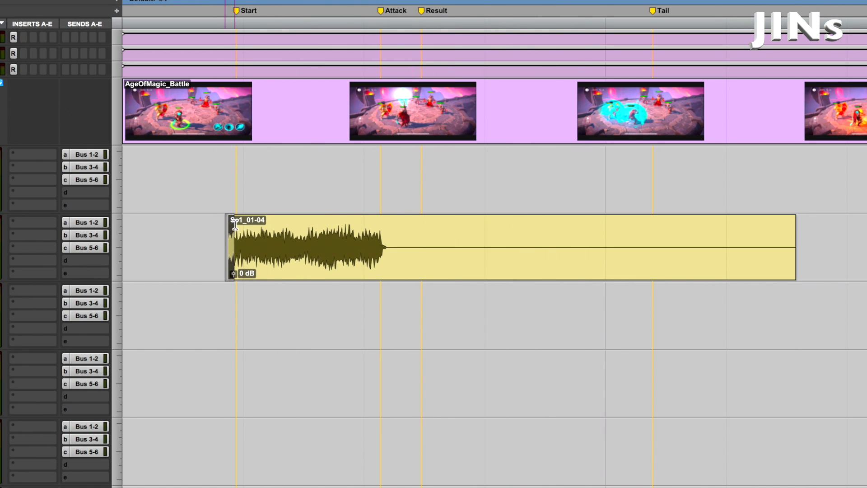
drag(236, 223, 352, 213)
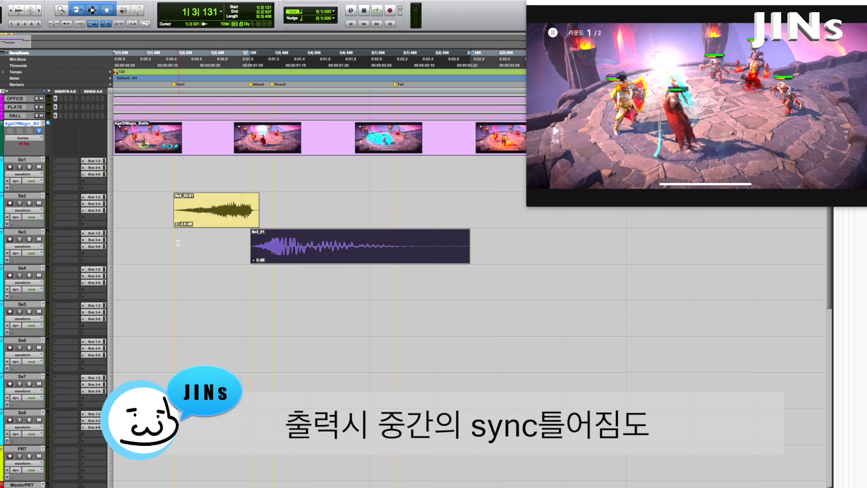
Play the Se2 and Se3 clips from just before the Start marker to check their sync with the video
click(168, 238)
key(space)
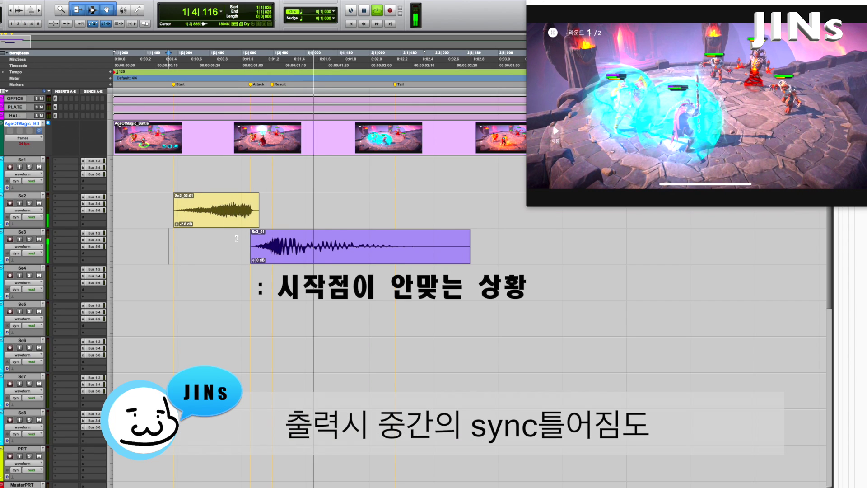
key(space)
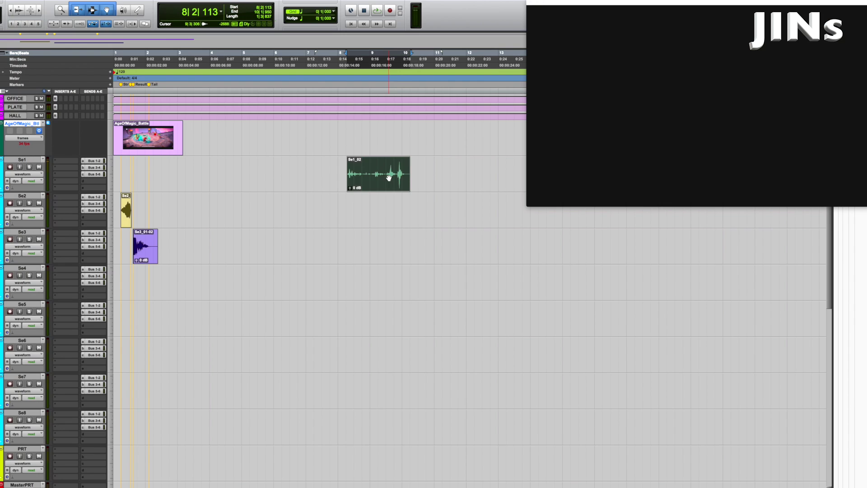
Shift the short sound clip on track Se4 back toward the Start marker and move it up to track Se2
key(space)
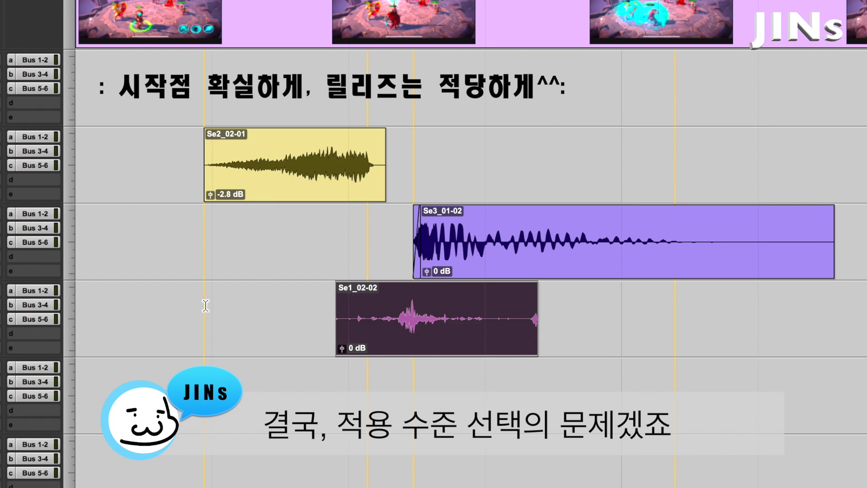
drag(441, 329, 312, 328)
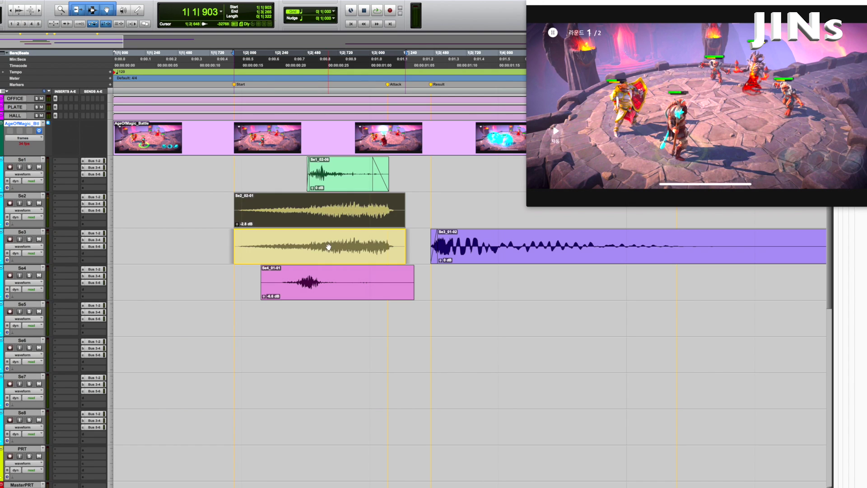
drag(317, 282, 317, 215)
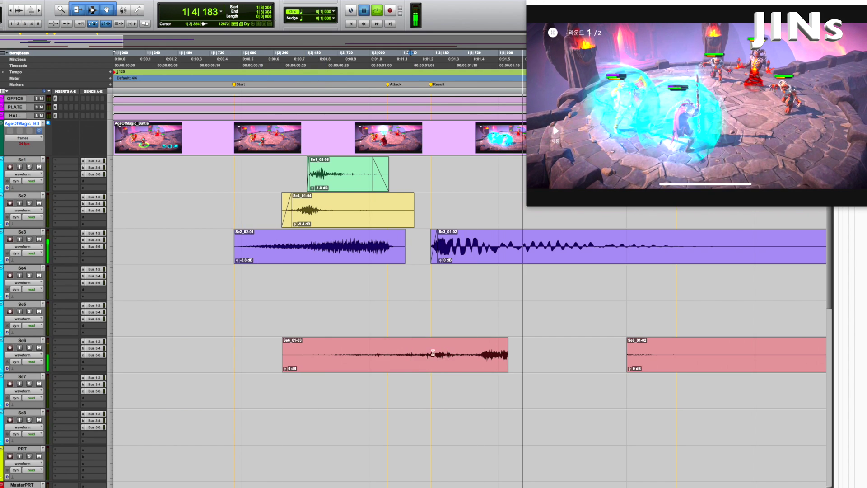
Move the clip on track Se6 up and back toward the Start marker, and play the layered effects against the video
drag(411, 361, 242, 290)
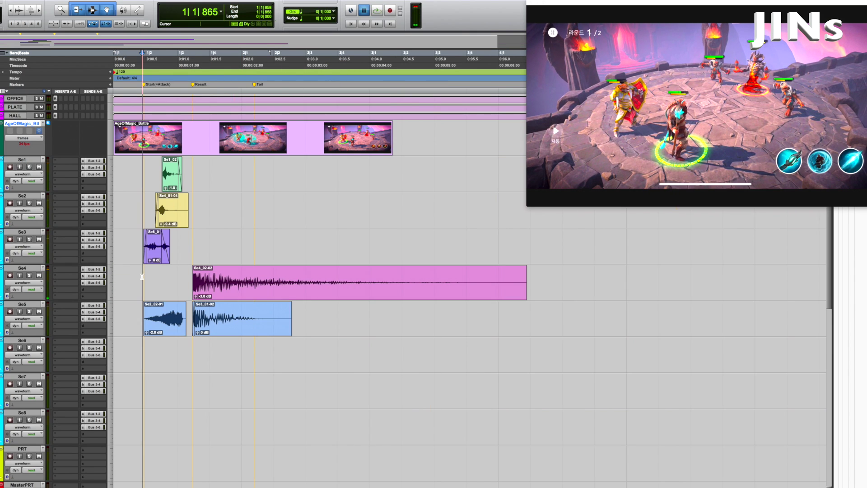
key(space)
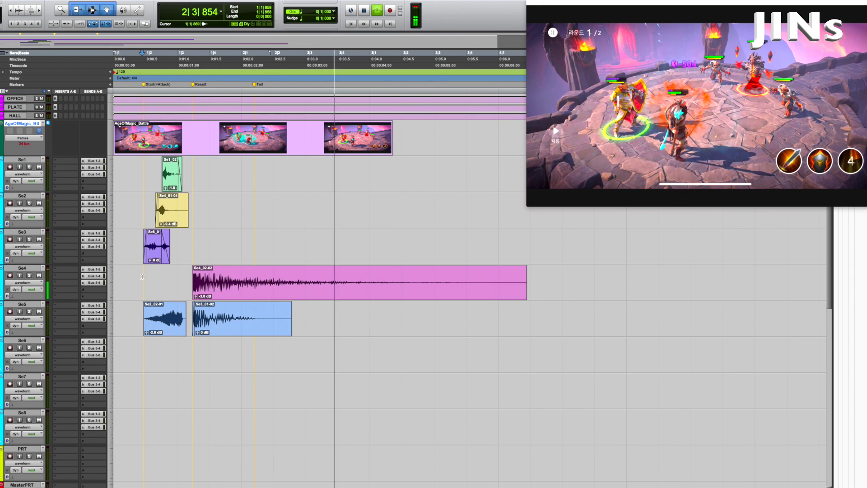
key(space)
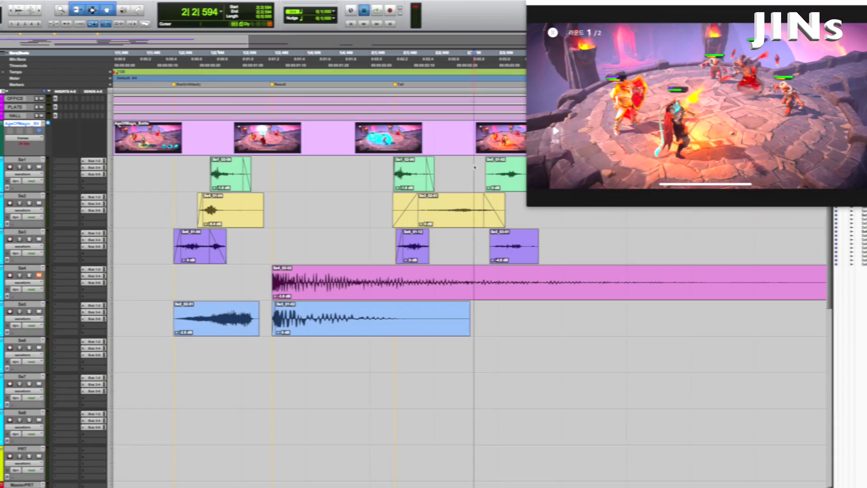
Move the Se5_01-02 foley clip on track Se1 earlier, right behind the Se1_02-06 clip at the Tail marker, and play it against the video
key(space)
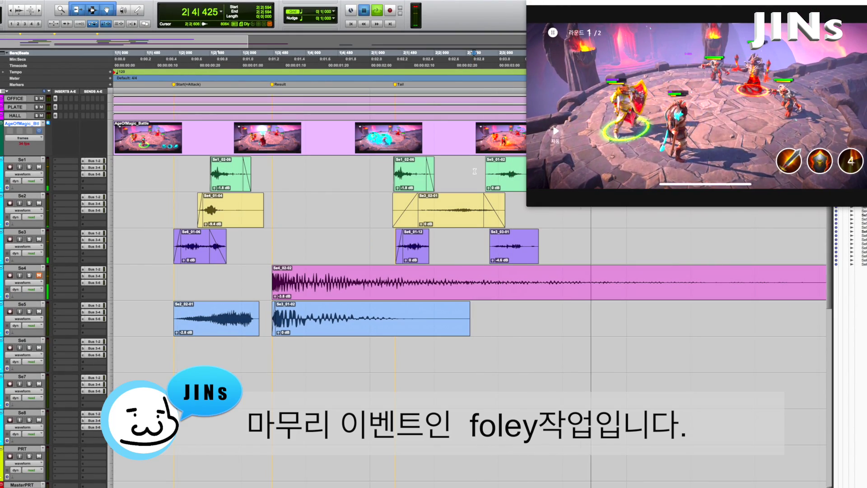
drag(489, 173, 472, 181)
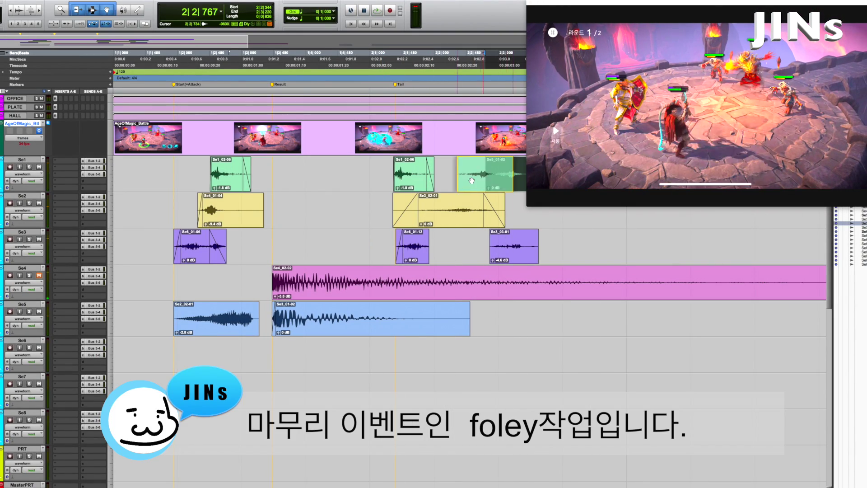
drag(406, 178, 432, 182)
key(space)
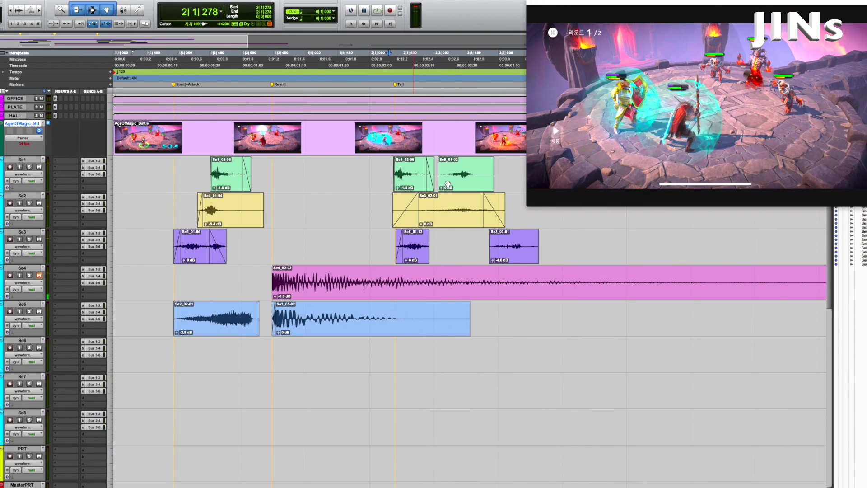
key(super+bracketleft)
key(Return)
key(space)
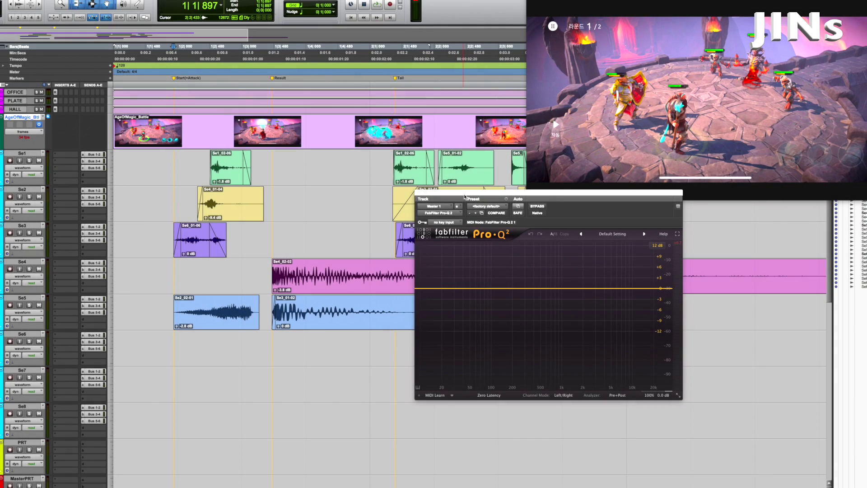
Move the master track's Pro-Q 2 window clear of the clips and play the mix to check its spectrum
drag(465, 197, 593, 208)
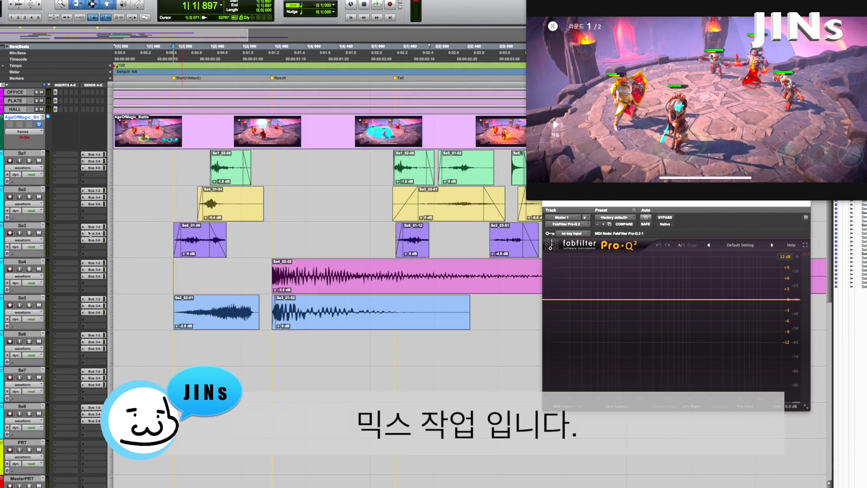
key(space)
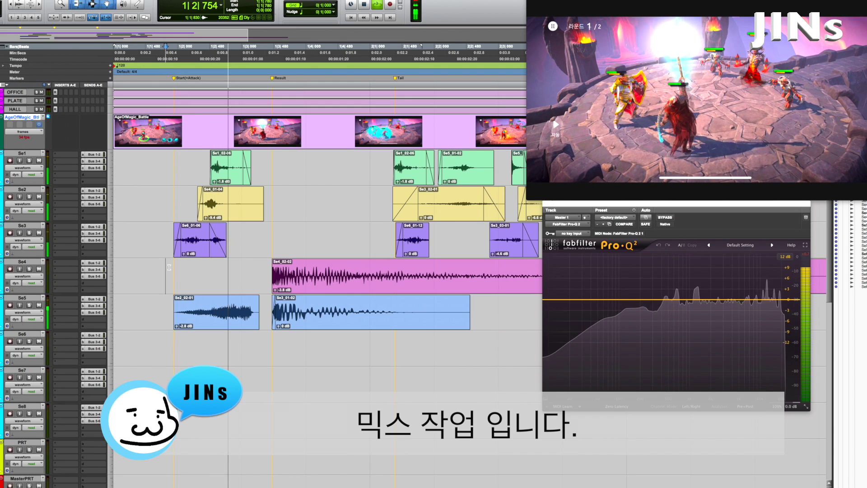
key(space)
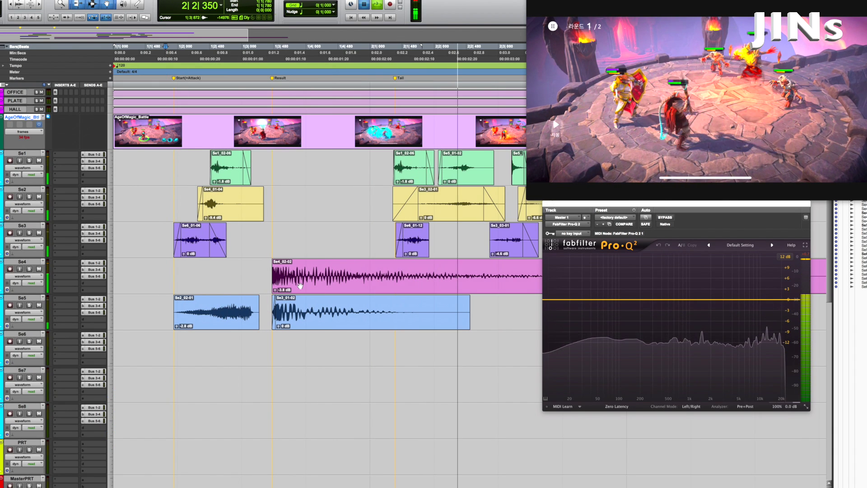
Equalise the long clip on track Se4 with AudioSuite Pro-Q 2, lowering a midrange band by about 2 dB
click(21, 261)
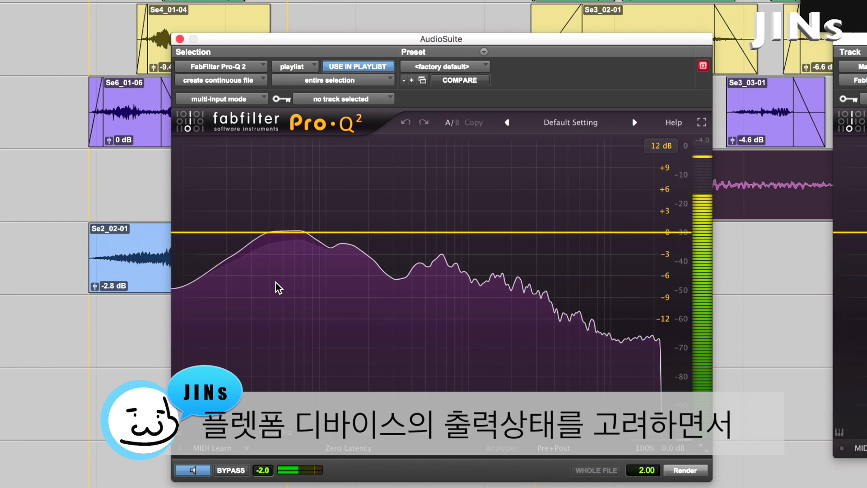
drag(399, 232, 397, 247)
click(260, 379)
click(269, 410)
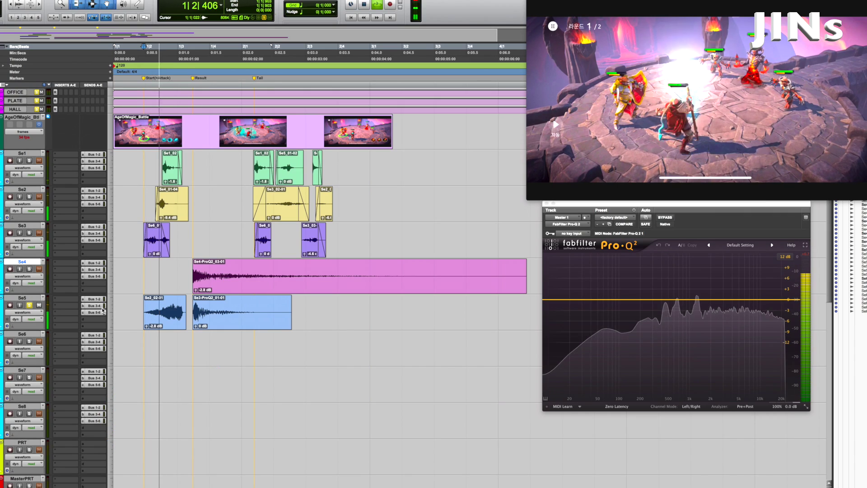
Automate track Se5's Bus 1-2 send level to -15.0 dB over its first clip and play the result
click(23, 312)
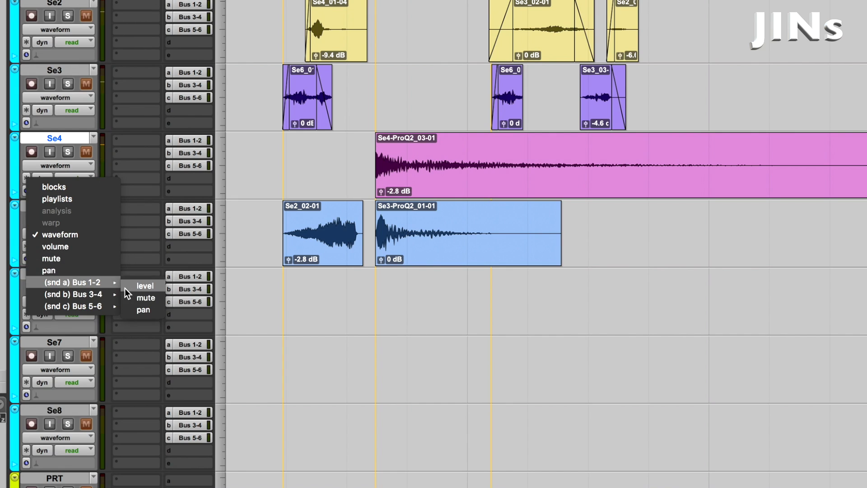
click(144, 286)
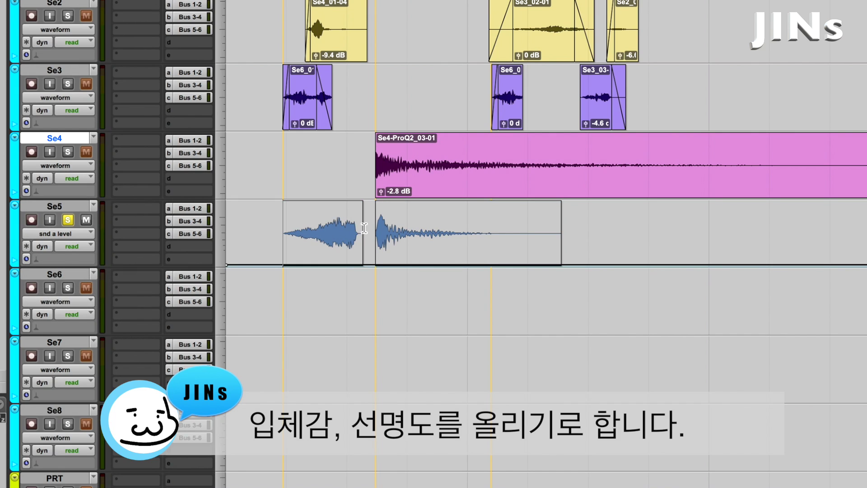
click(326, 217)
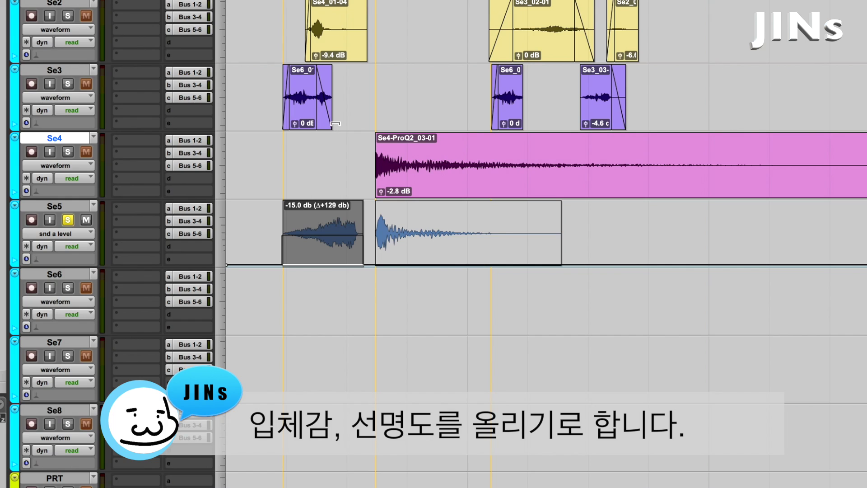
click(275, 164)
key(space)
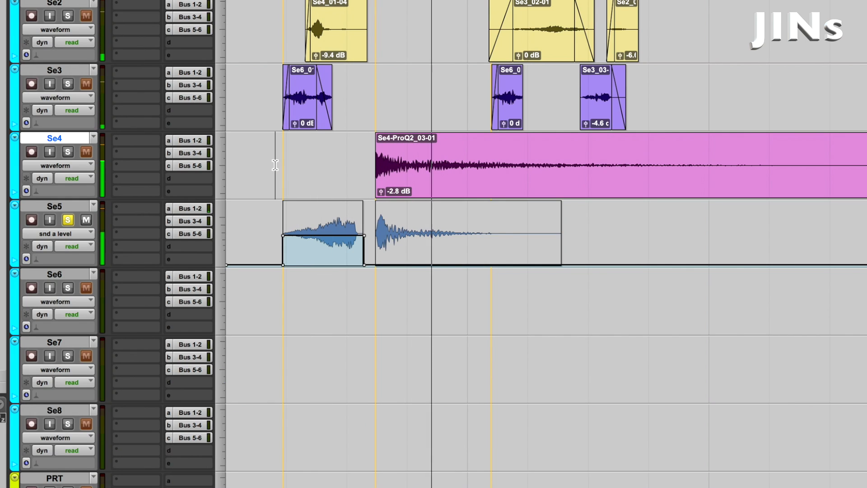
click(280, 161)
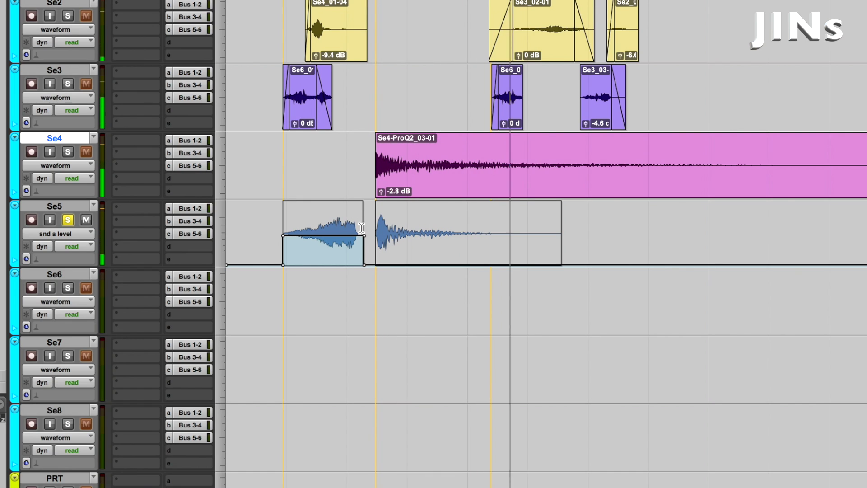
key(space)
Automate track Se5's Bus 5-6 send level to roughly -15 dB over its second clip and play from just before the start marker
click(47, 233)
mouse_move(77, 254)
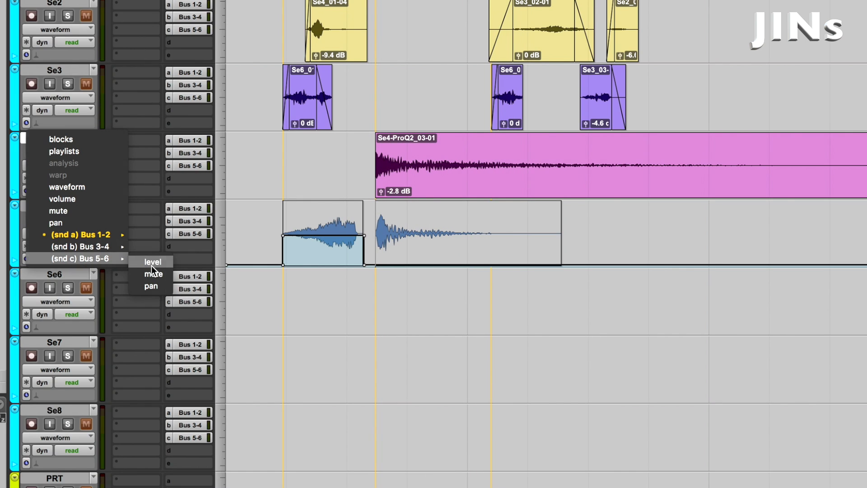
click(151, 265)
click(474, 209)
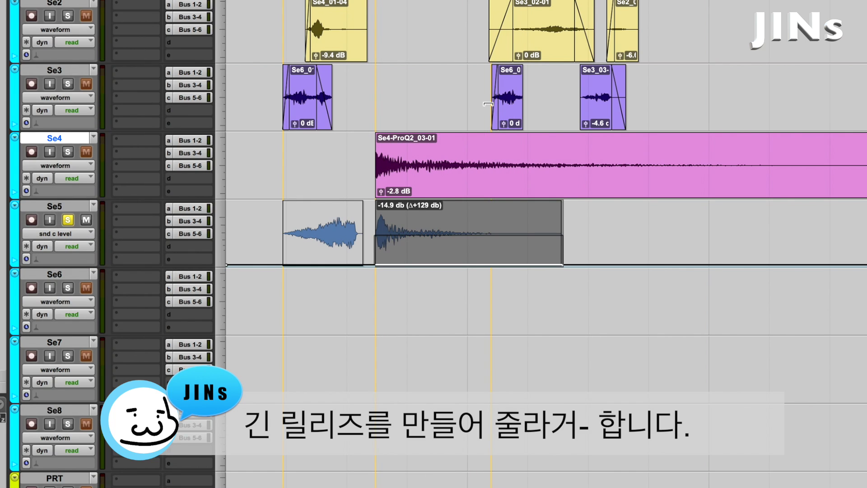
key(space)
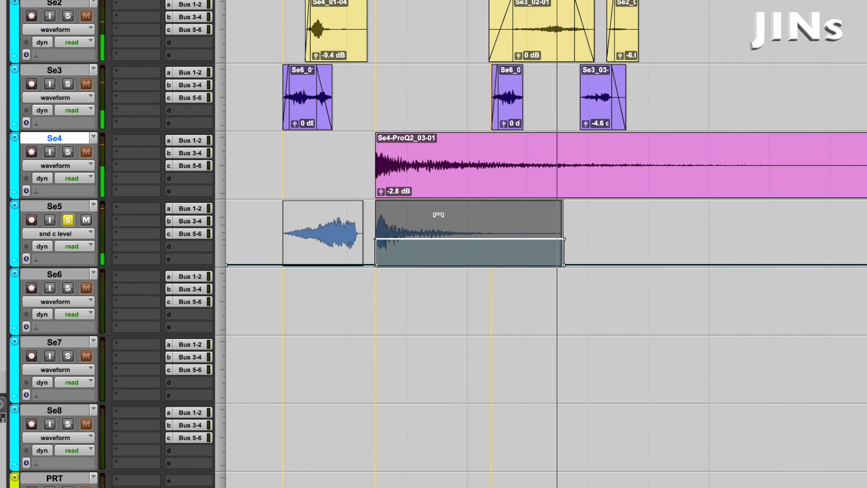
click(275, 225)
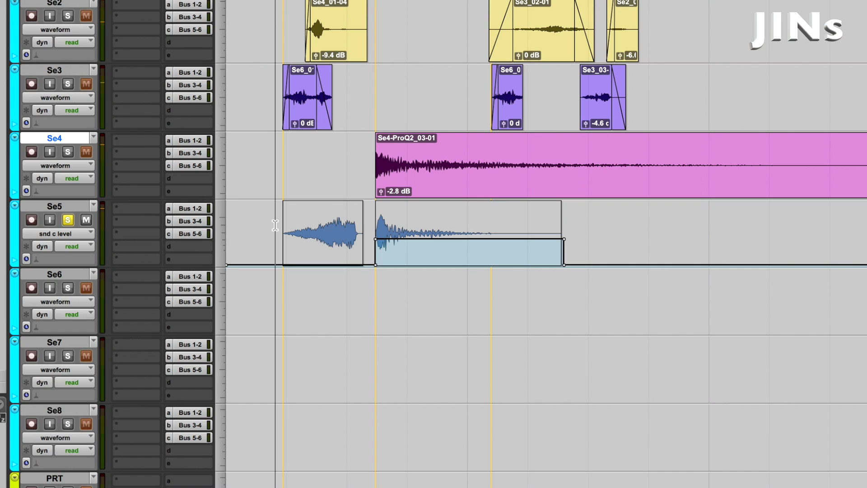
key(space)
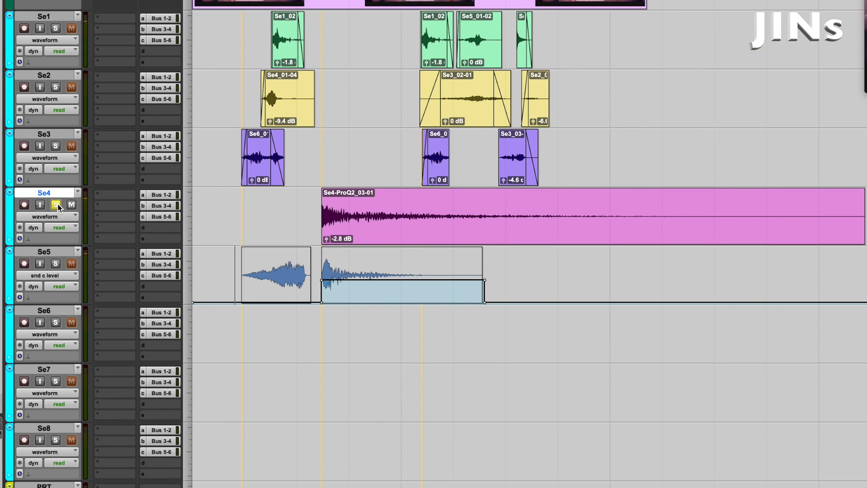
Automate track Se4's Bus 3-4 send level to -15.7 dB over most of its clip, with a short ramp up at the clip start
key(space)
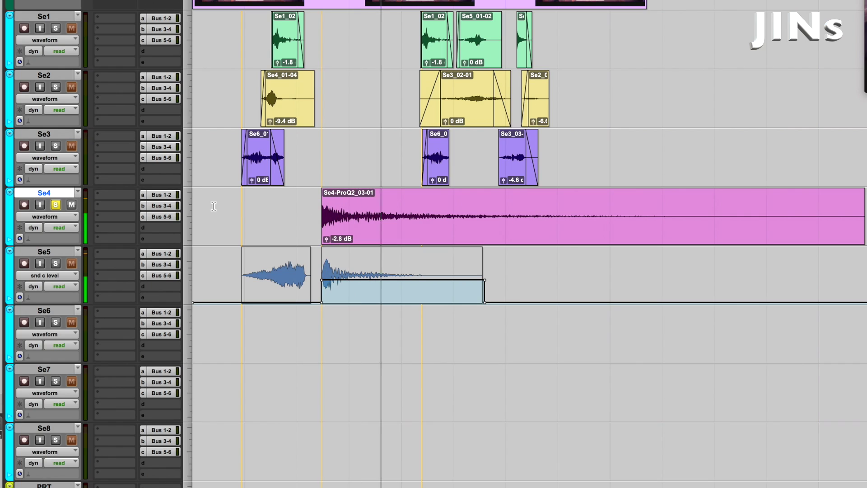
click(64, 217)
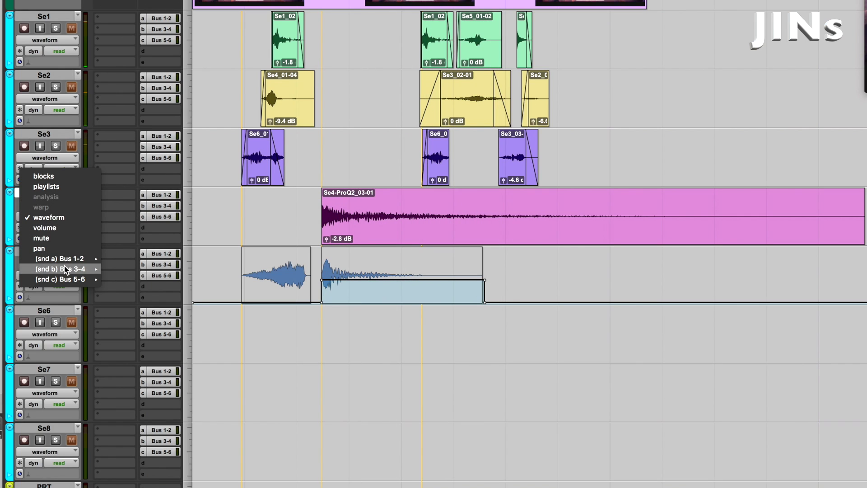
click(121, 273)
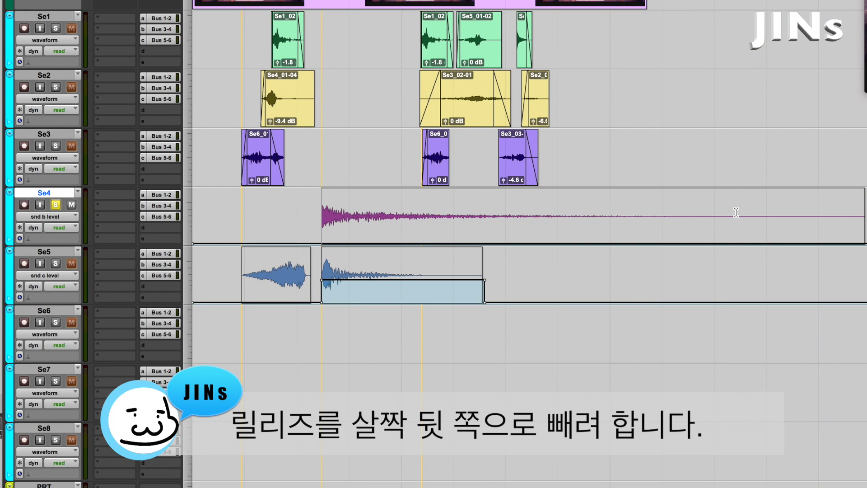
drag(736, 212, 321, 212)
drag(566, 124, 569, 108)
key(space)
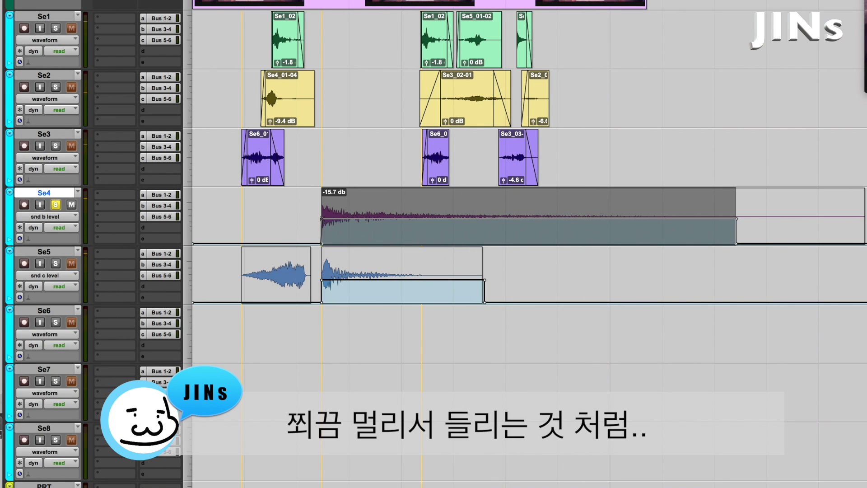
drag(321, 219, 332, 219)
click(317, 215)
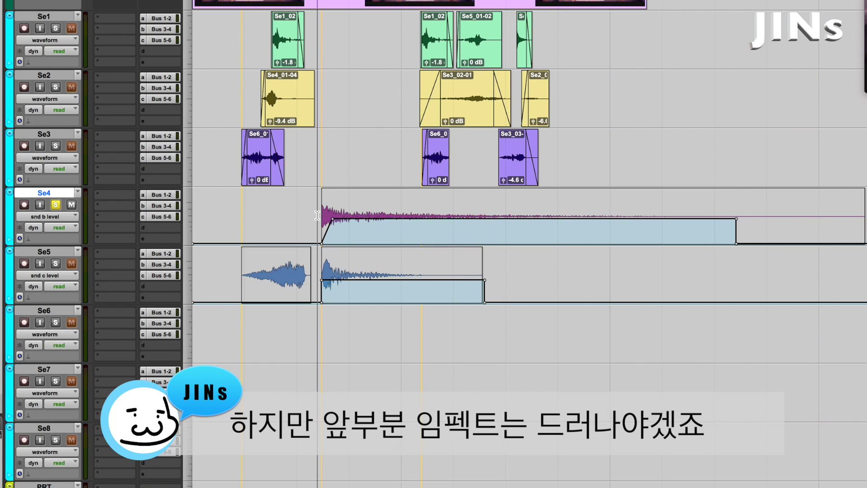
Raise track Se4's Bus 1-2 send level over the clip's opening impact, slope it down gradually behind the impact, and play the result
click(76, 217)
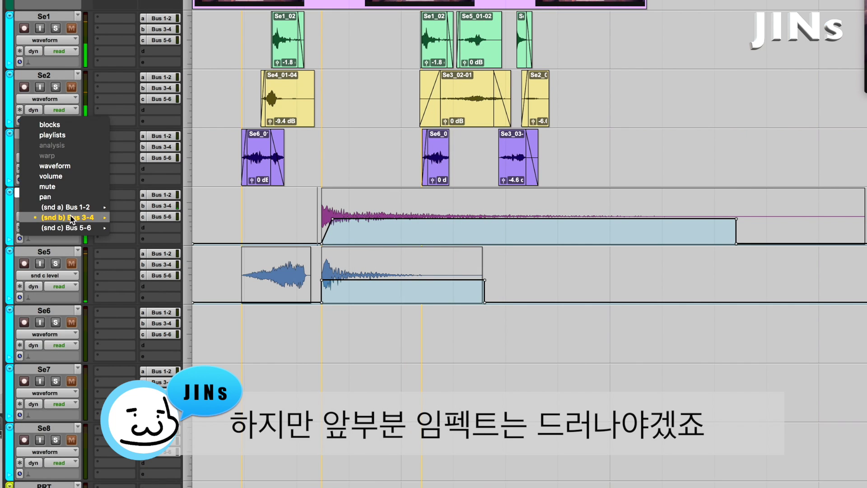
mouse_move(81, 204)
click(129, 205)
drag(327, 209, 352, 212)
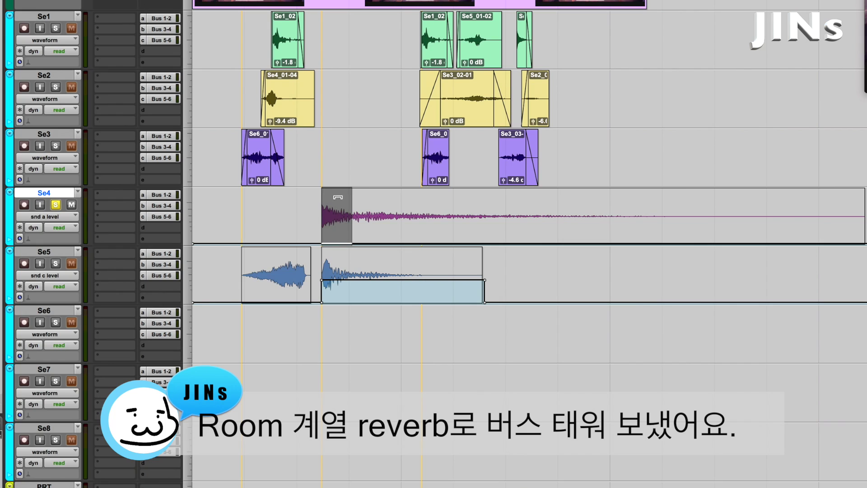
click(300, 212)
key(space)
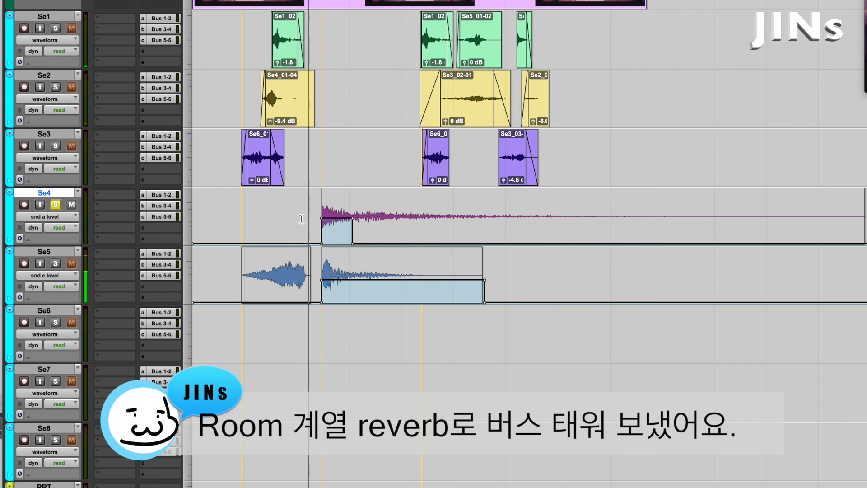
drag(389, 243, 404, 244)
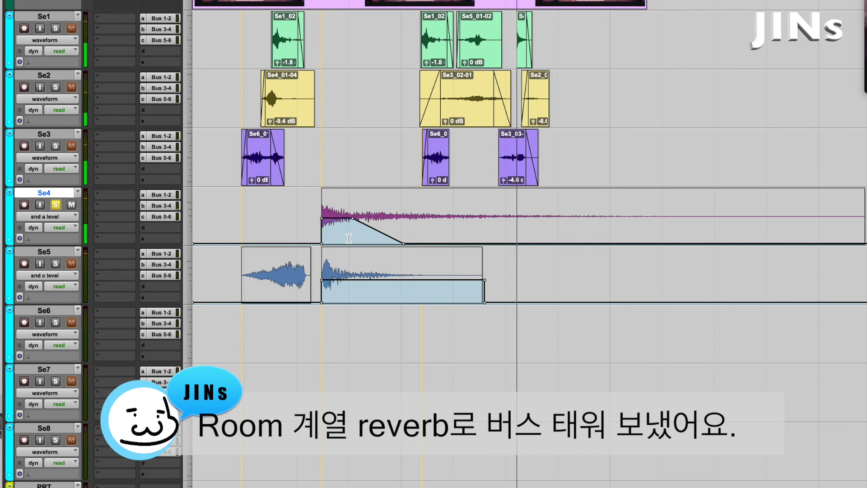
key(space)
key(space)
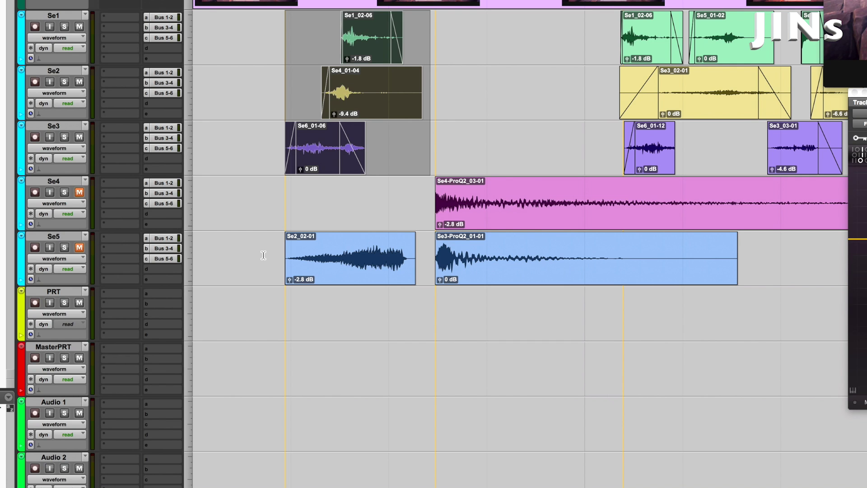
Record the layered opening sounds of tracks Se1 to Se3 onto track PRT and move the recorded clip to track Audio 1
click(338, 333)
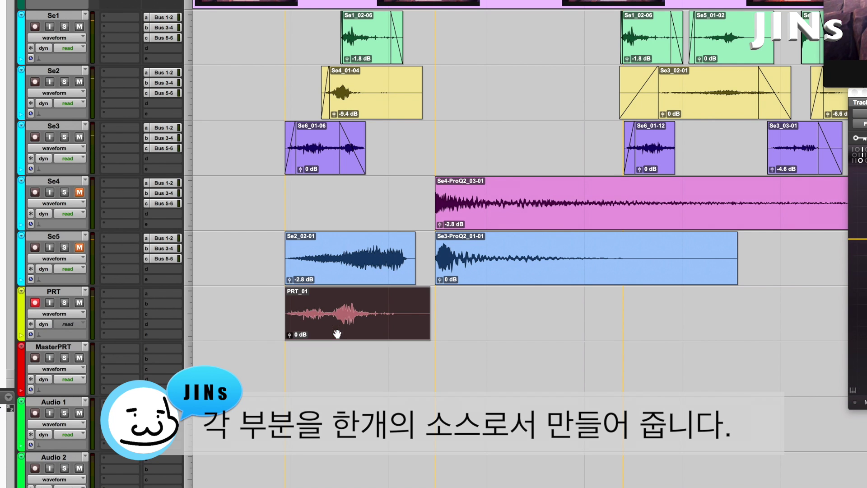
drag(330, 328, 330, 439)
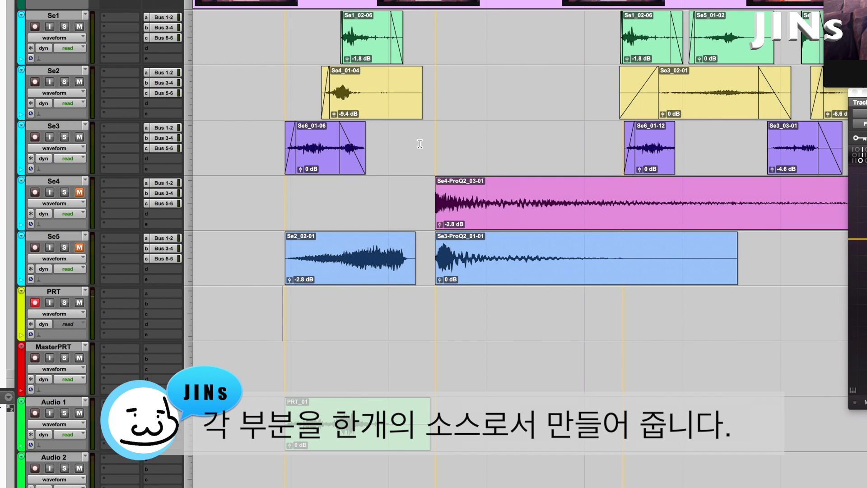
key(r)
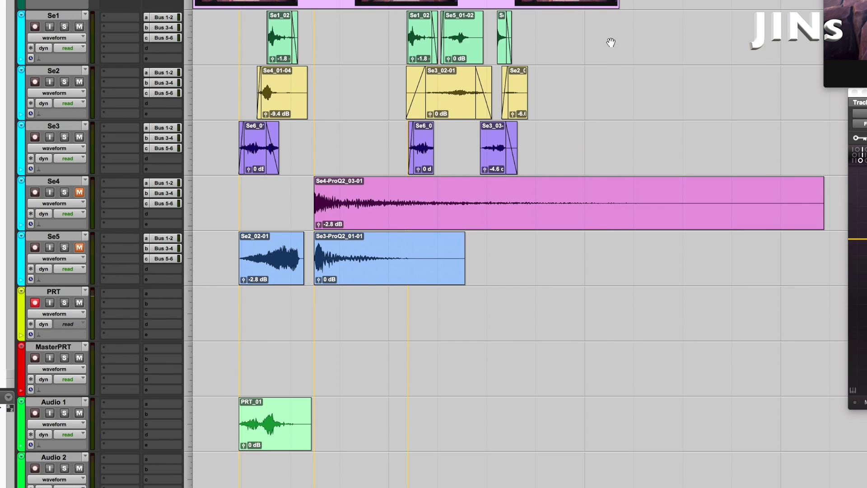
Record the layered closing sounds of tracks Se1 to Se3 onto track PRT and move the recorded clip to track Audio 1
drag(536, 12, 407, 173)
key(super+space)
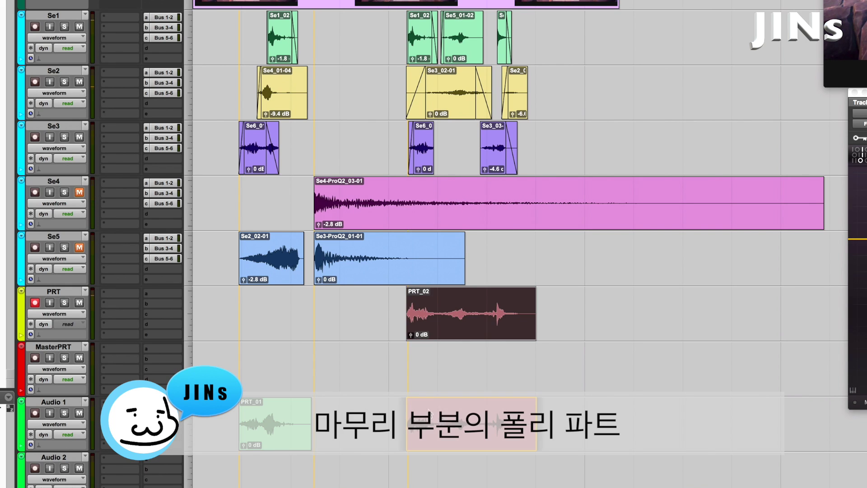
drag(452, 331, 452, 442)
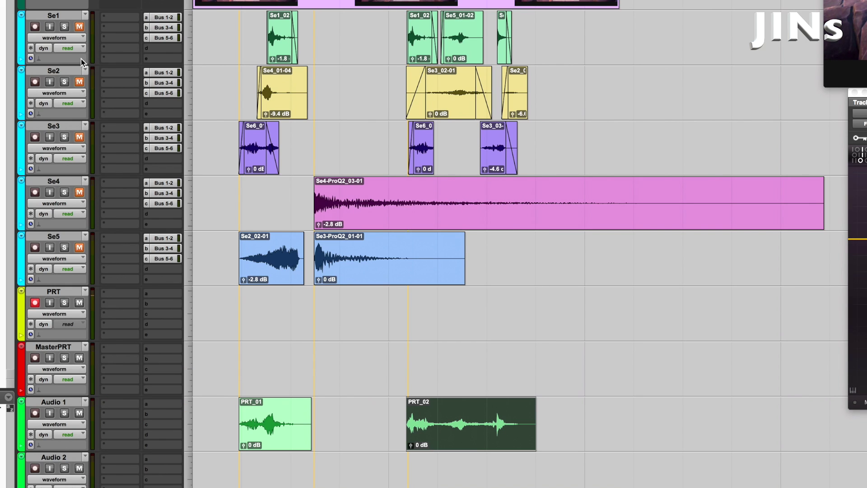
Record the first clip of track Se5 onto track PRT, with tracks Se1 to Se4 muted and Se5 unmuted
click(230, 244)
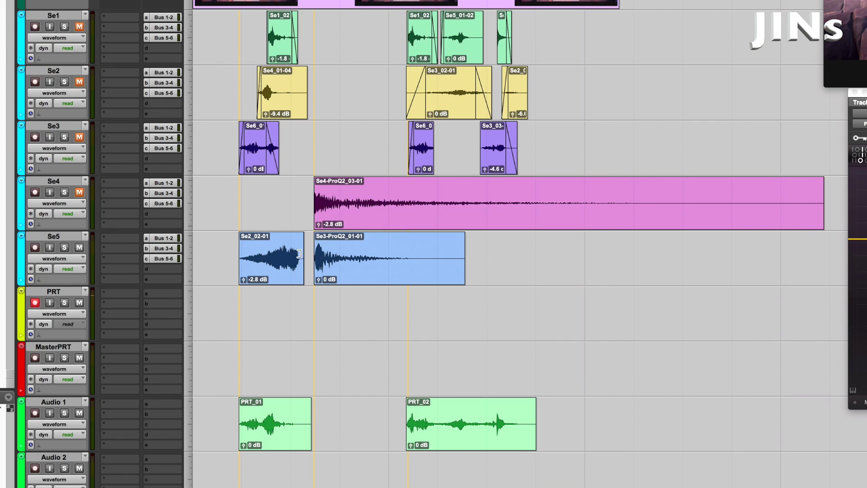
shift+click(311, 243)
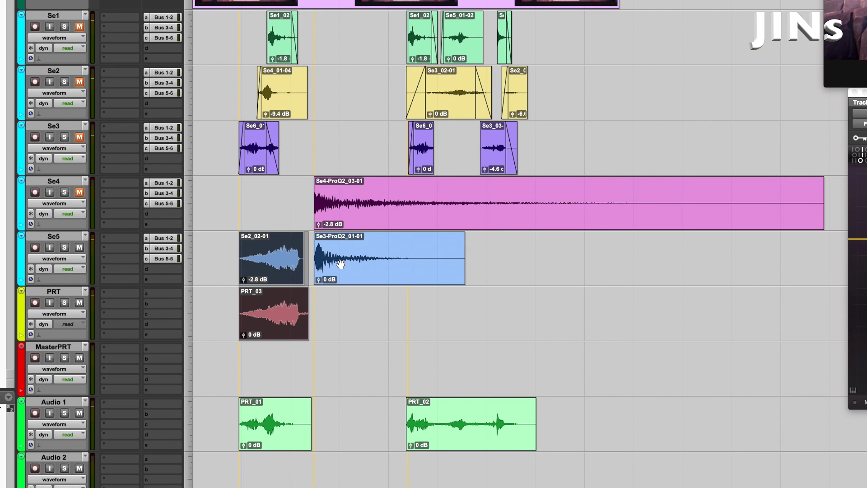
click(379, 278)
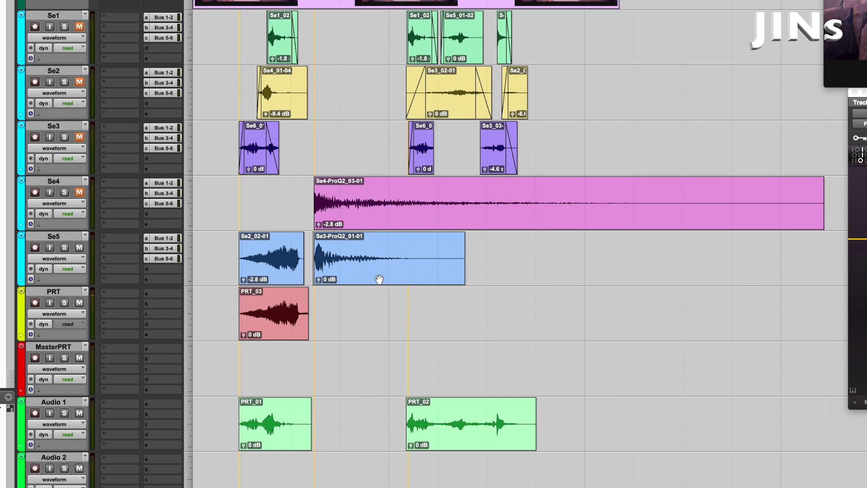
Unmute track Se4 and record its long clip together with Se5's second clip onto track PRT over the full length
shift+click(272, 211)
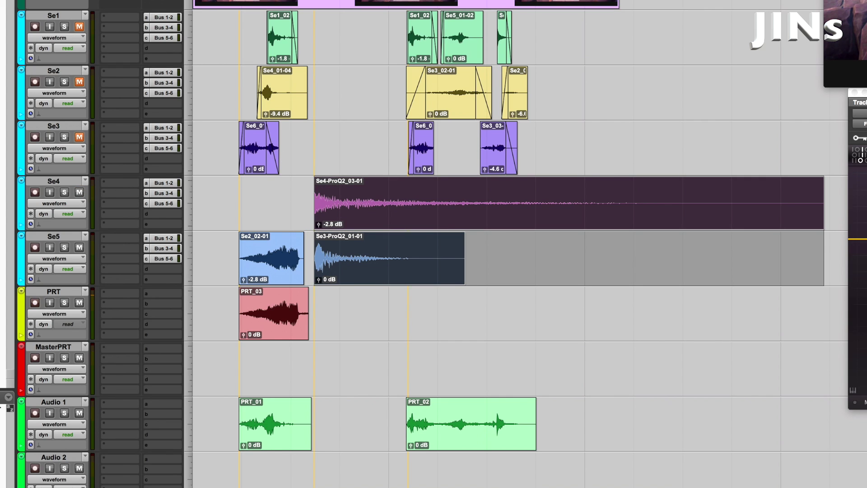
key(super+space)
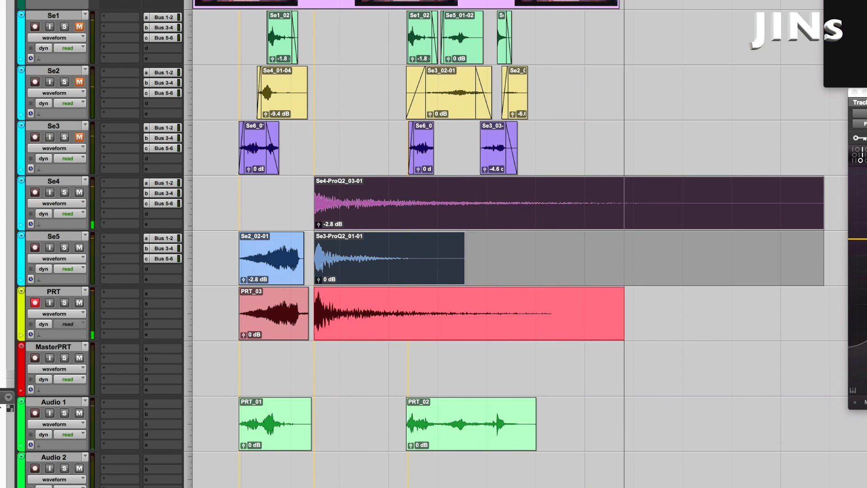
click(352, 377)
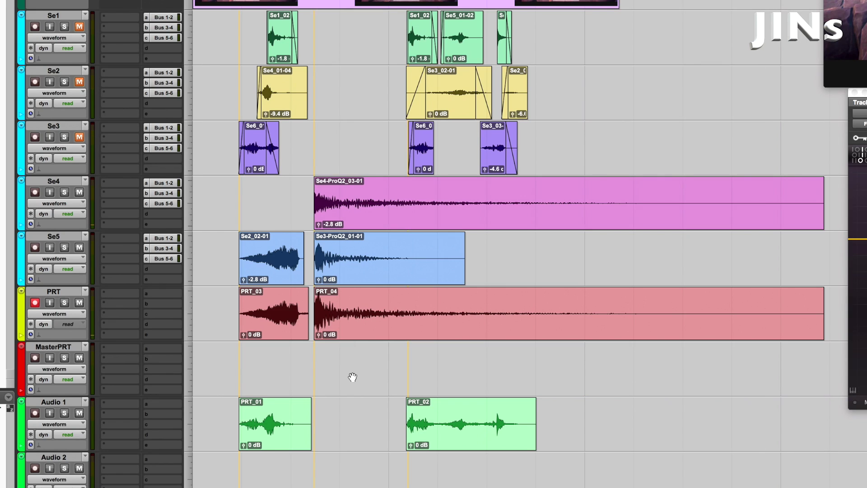
scroll(352, 377, down, 1)
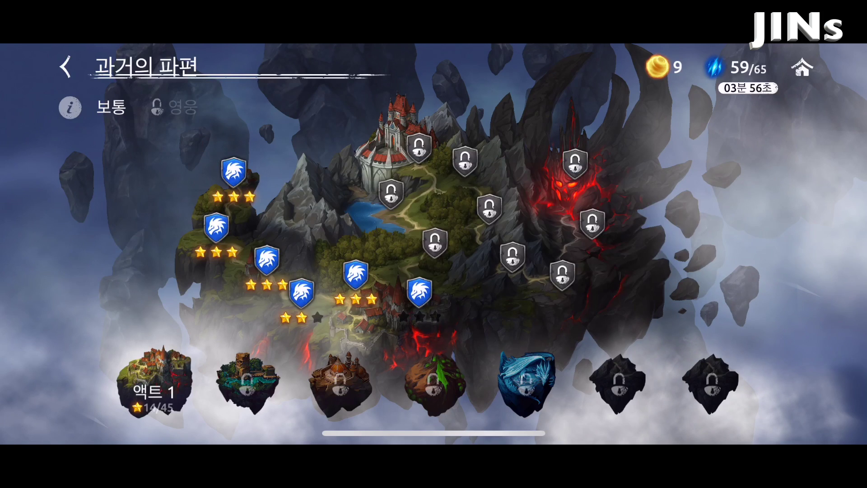
click(419, 289)
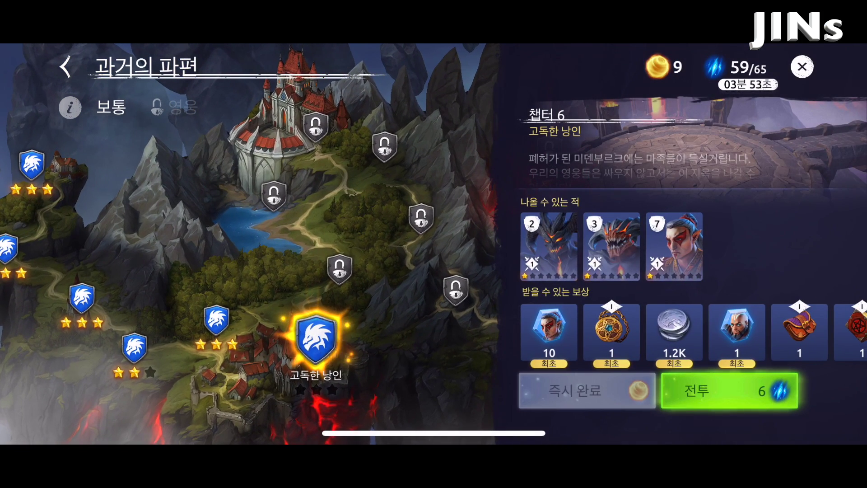
click(729, 390)
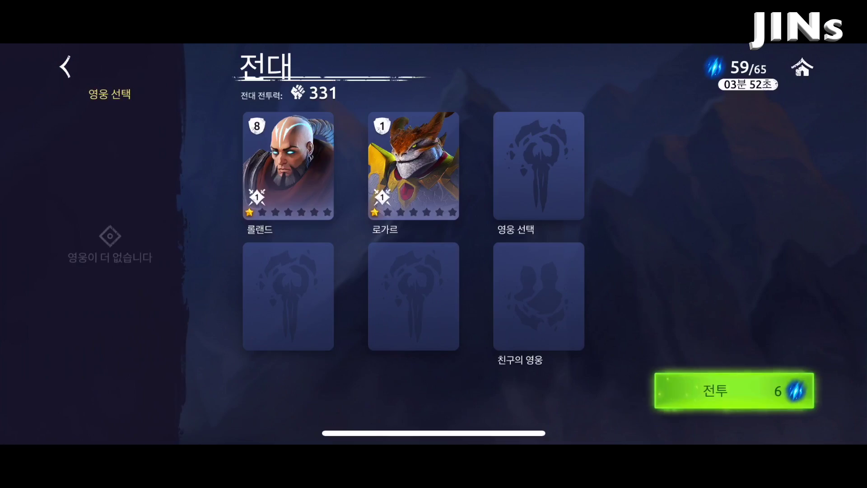